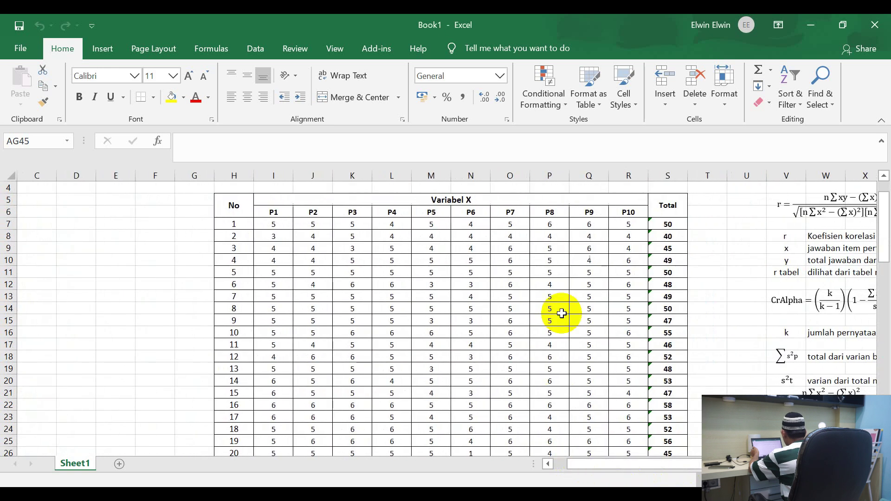
Examine the worksheet's correlation and CrAlpha formulas, the Variabel X score table, and its r hitung, r tabel, Ket and Varian rows
scroll(712, 324, up, 1)
click(719, 298)
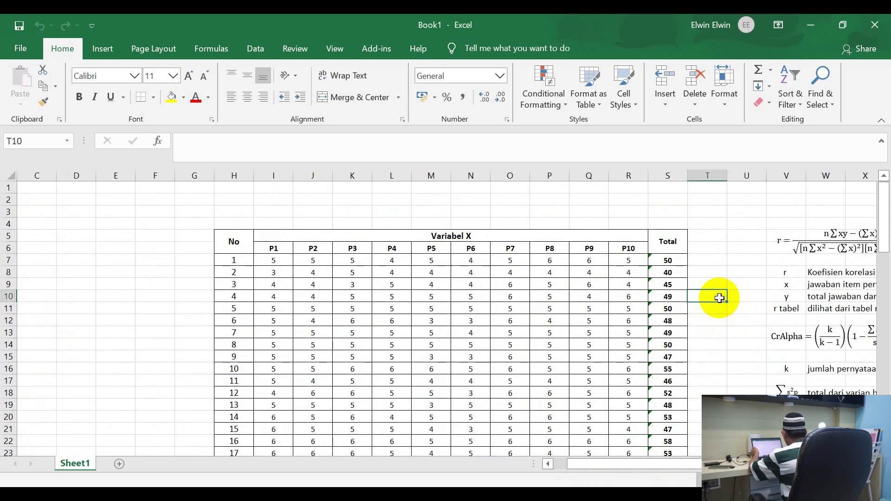
key(Right)
key(Right)
key(Right)
key(Right)
key(Right)
key(Right)
key(Right)
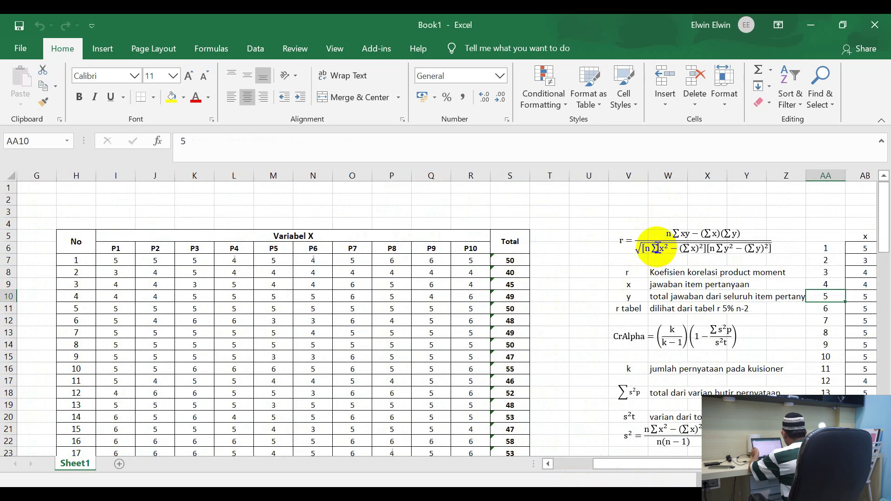
scroll(658, 246, down, 8)
drag(683, 463, 655, 462)
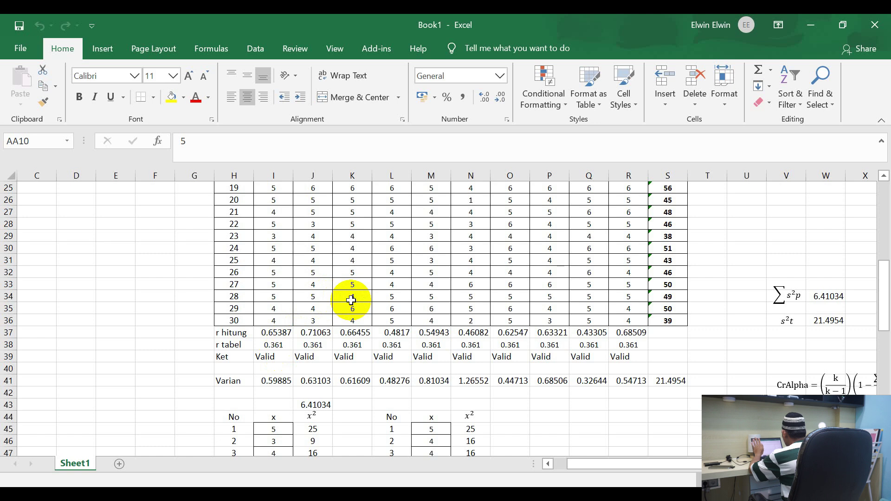
scroll(351, 301, up, 4)
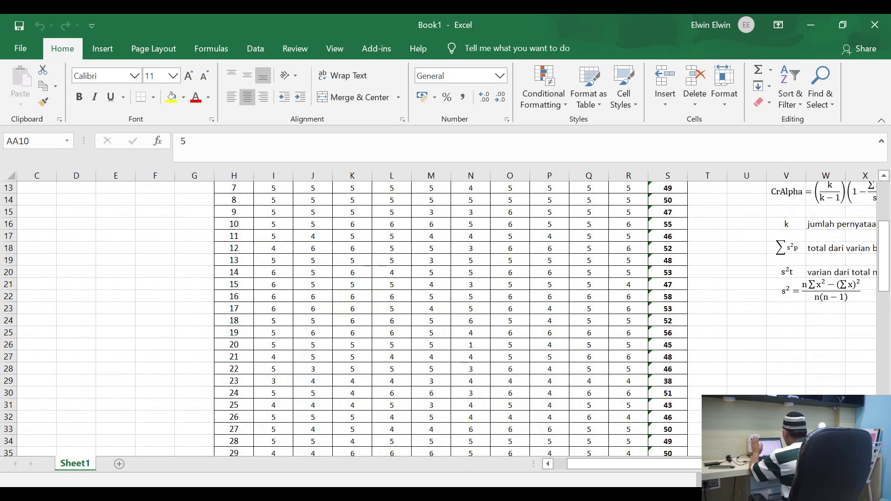
scroll(487, 361, up, 4)
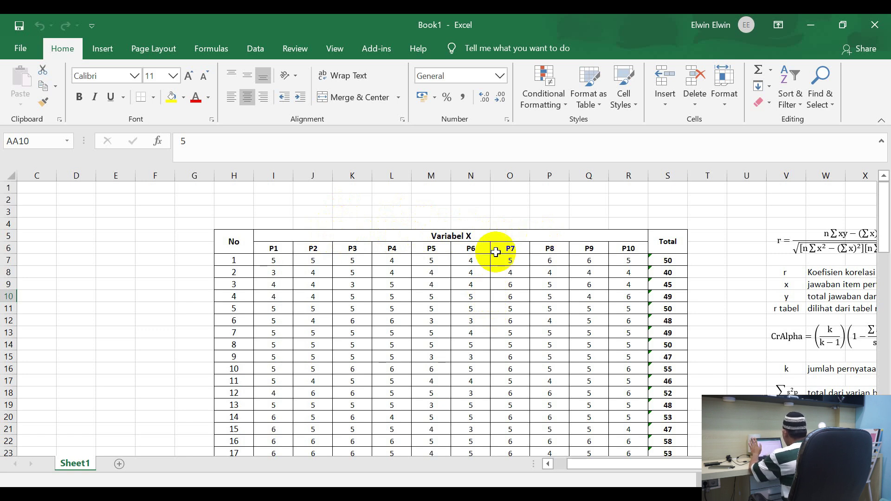
Review the first respondent's P1 to P10 scores and Total formula, and the last respondent's number in the Variabel X table
scroll(496, 251, down, 1)
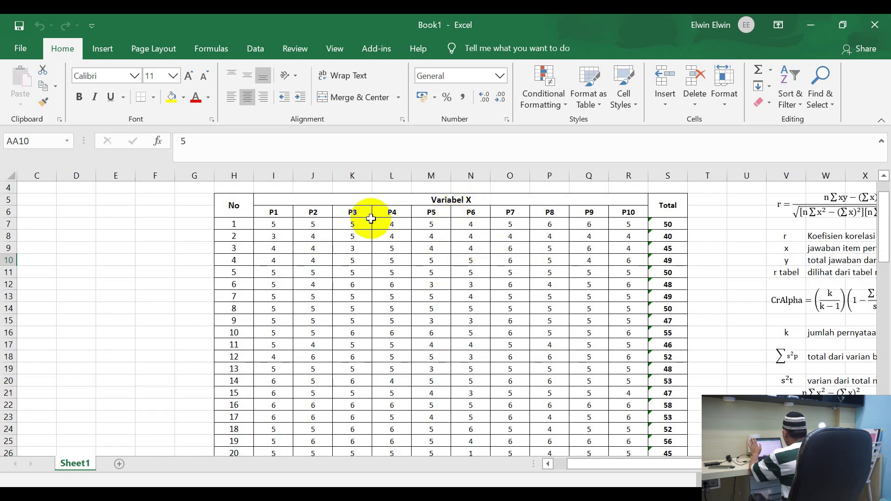
scroll(371, 218, up, 1)
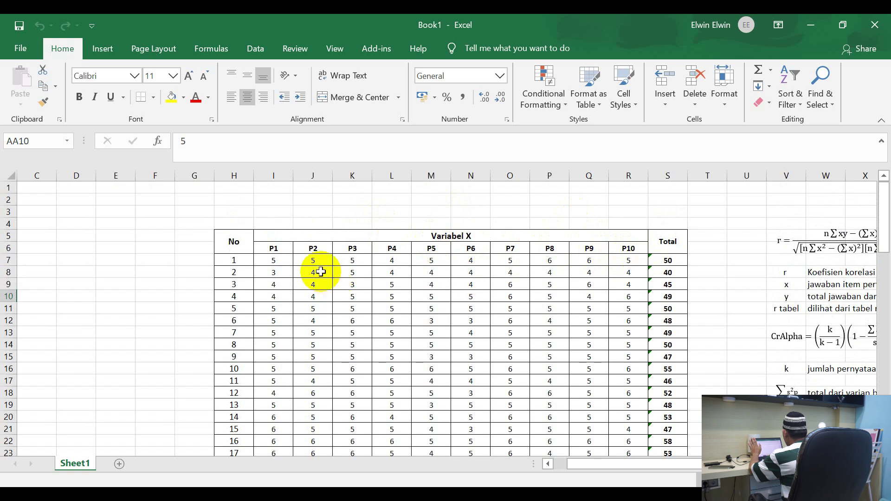
drag(285, 260, 620, 261)
click(684, 261)
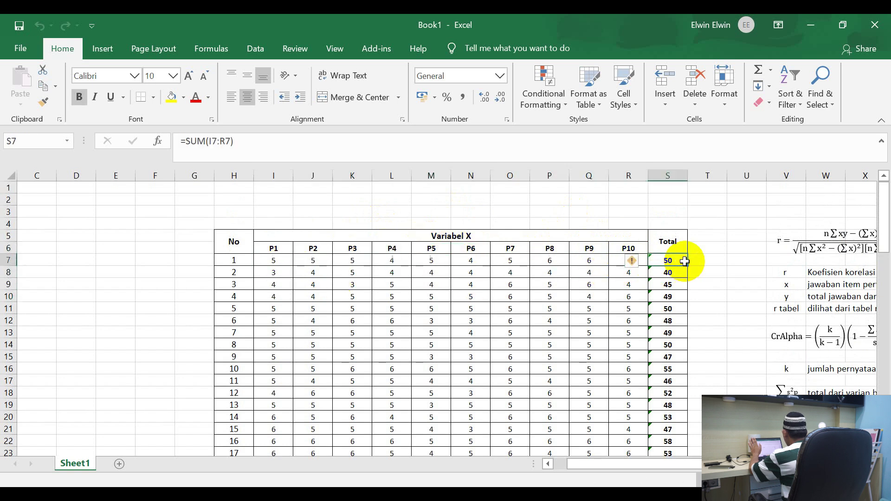
scroll(662, 341, down, 9)
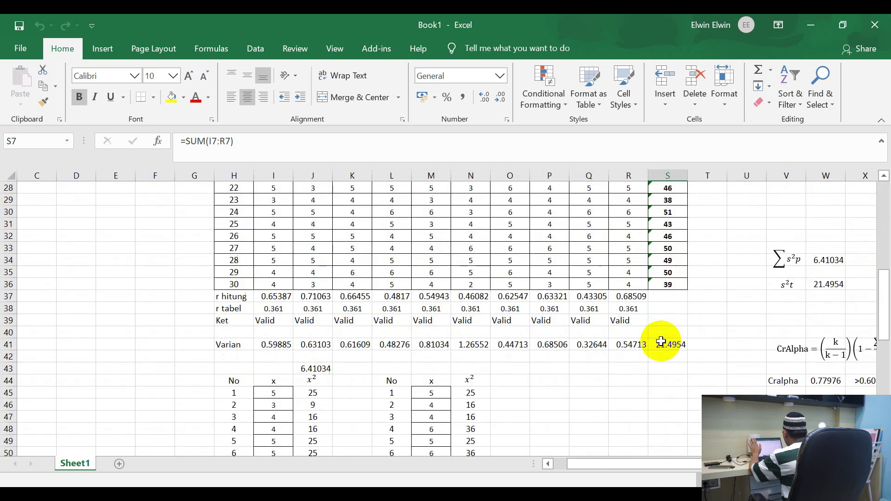
click(245, 284)
scroll(245, 284, up, 8)
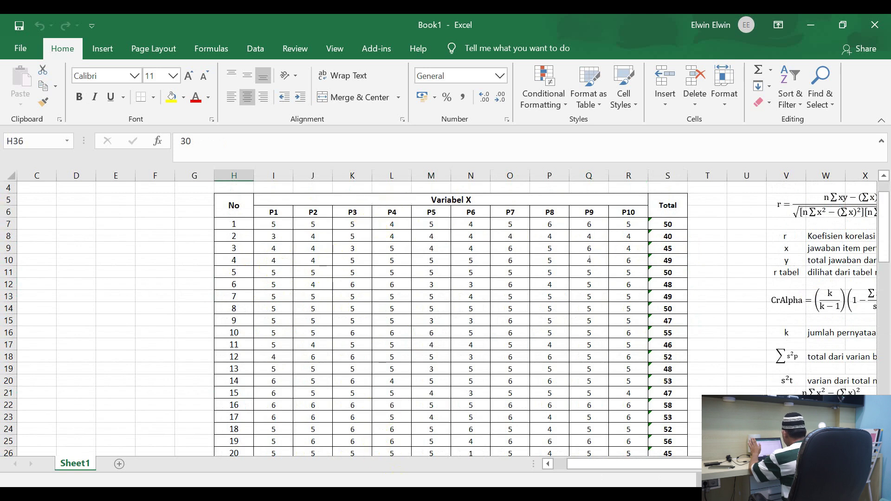
Switch to SPSS Statistics, look at both data editor views, and define the first variable with the name P1
mouse_move(460, 496)
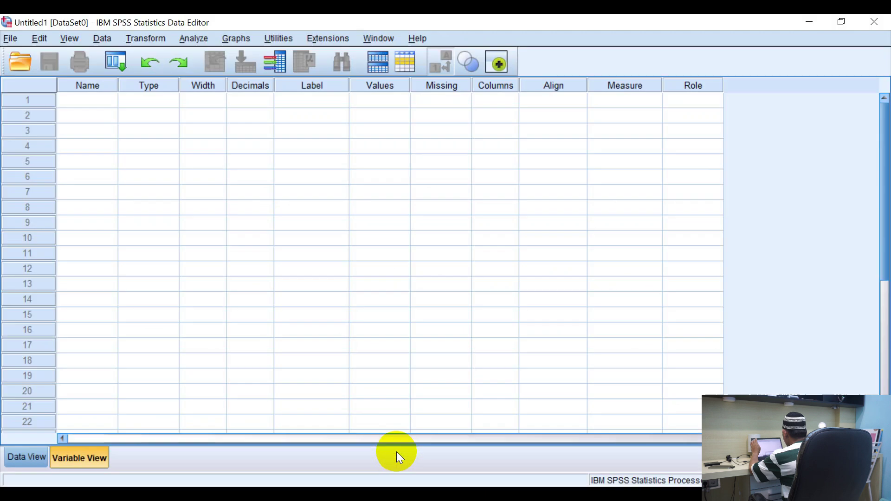
click(396, 452)
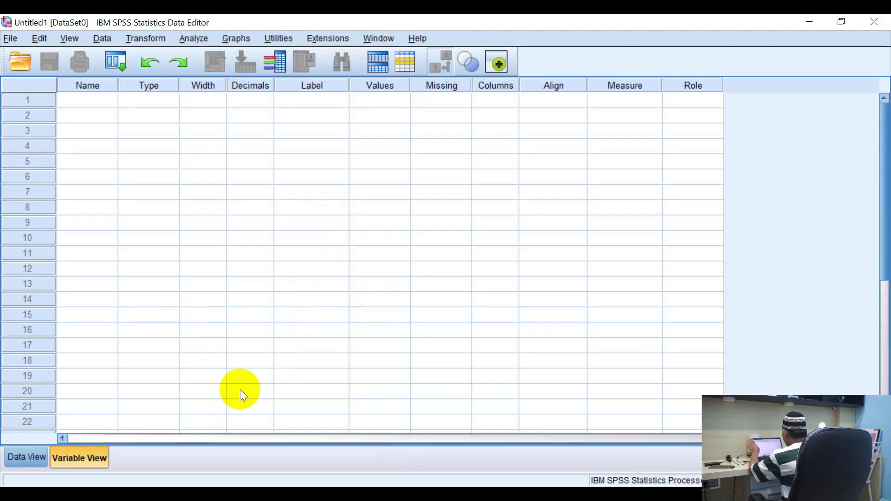
click(18, 461)
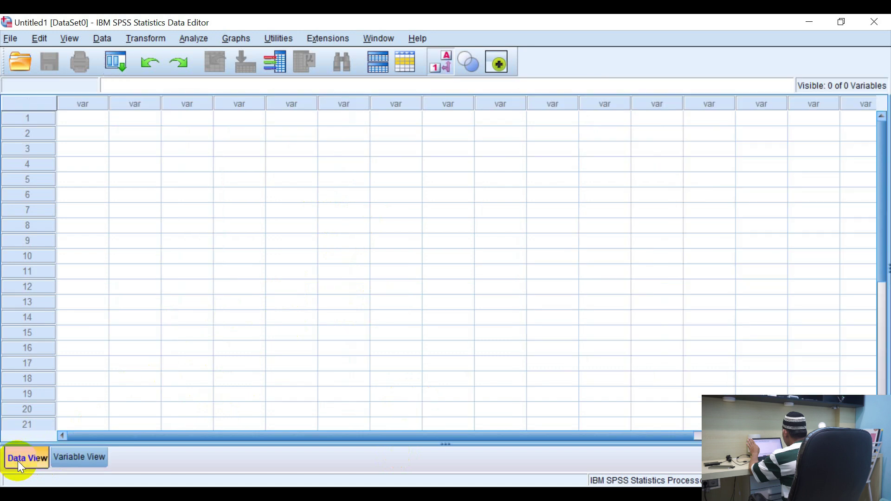
click(95, 457)
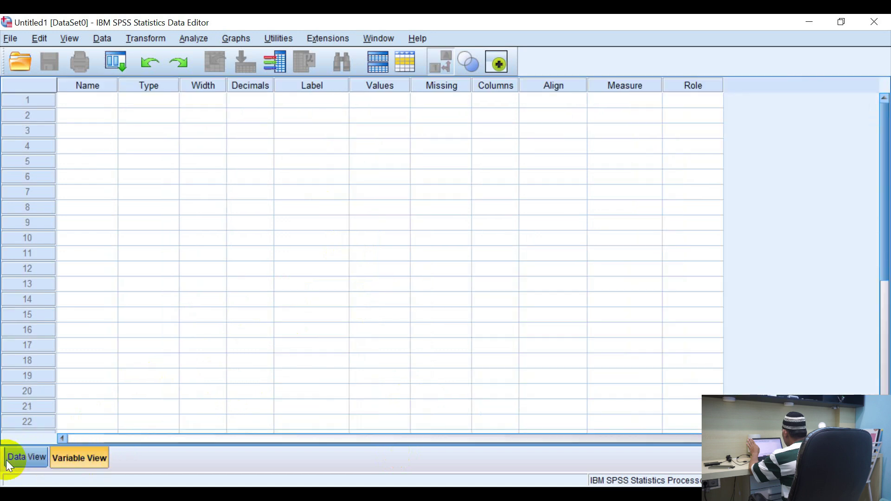
click(107, 101)
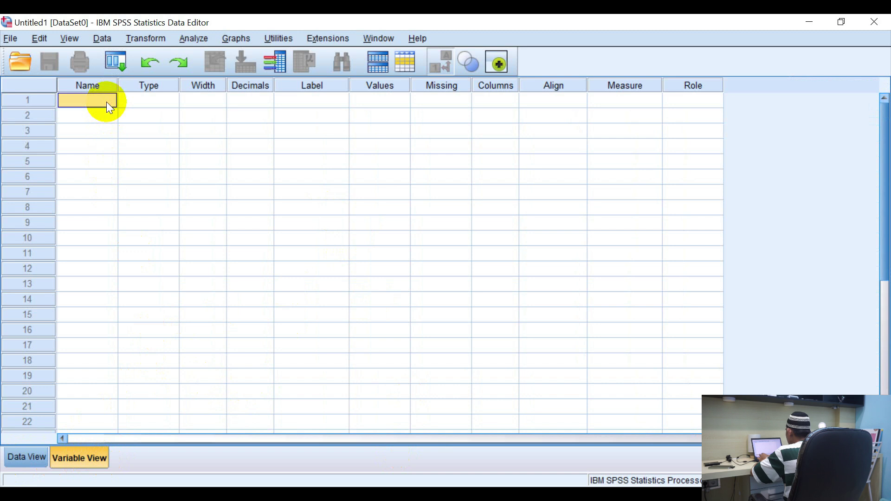
text(P1)
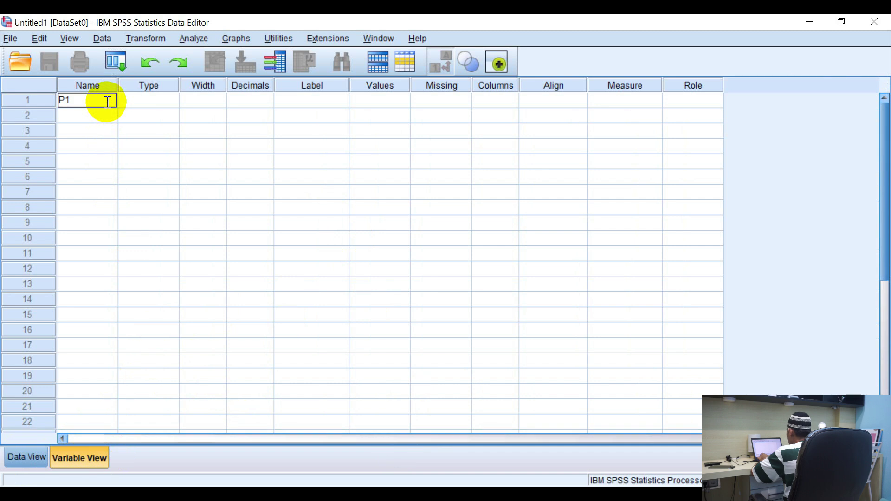
key(Return)
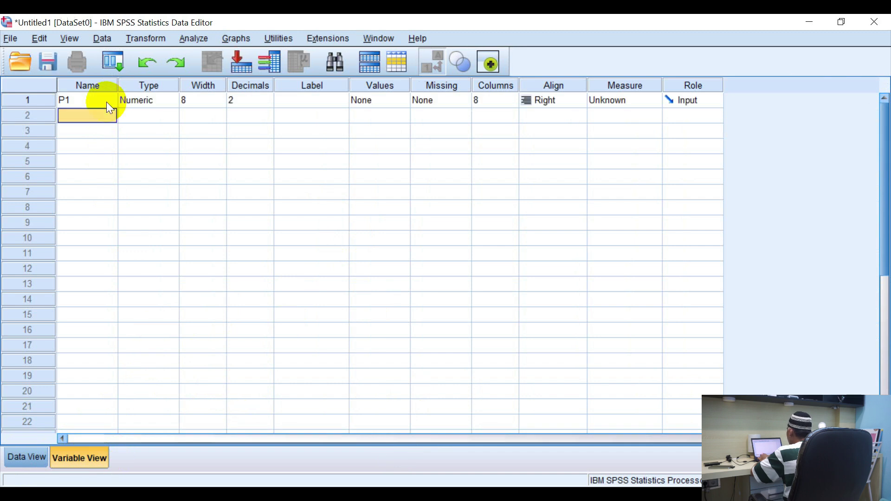
Rename the first variable as Item_1
click(107, 102)
text(Item_)
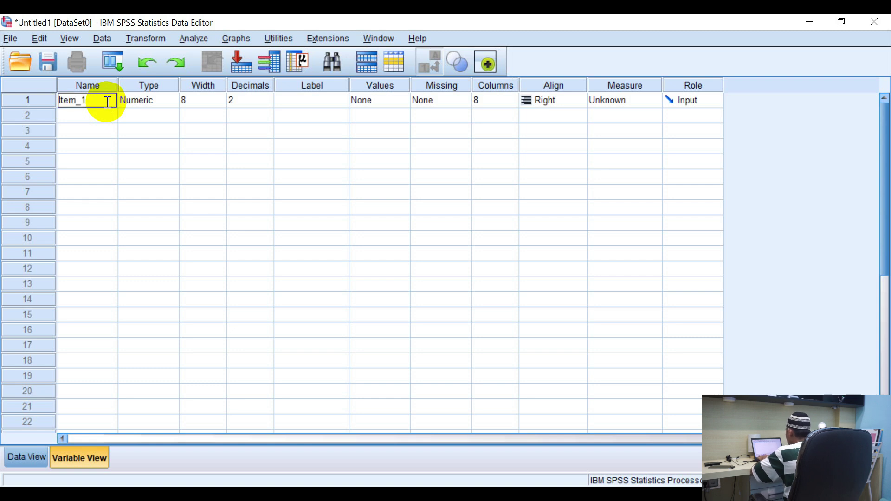
key(Return)
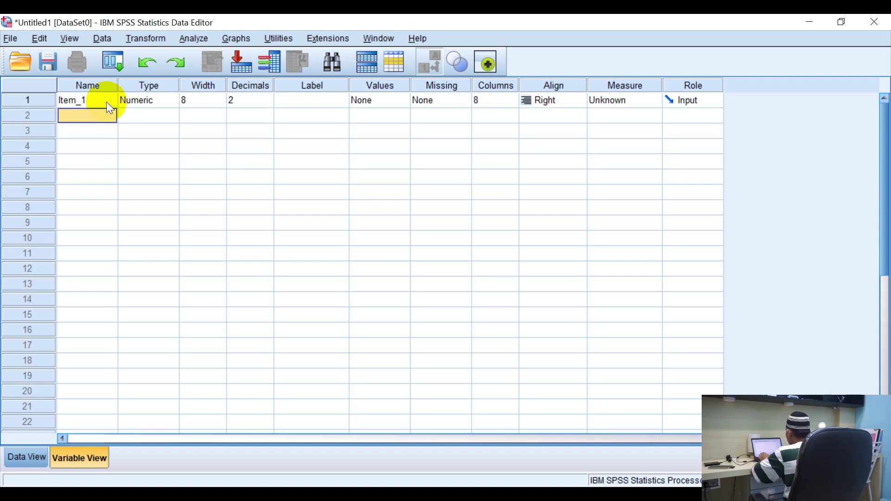
Rename the first variable as P1 and add variables P2, P3, P4 and P5 below it
click(107, 101)
text(P)
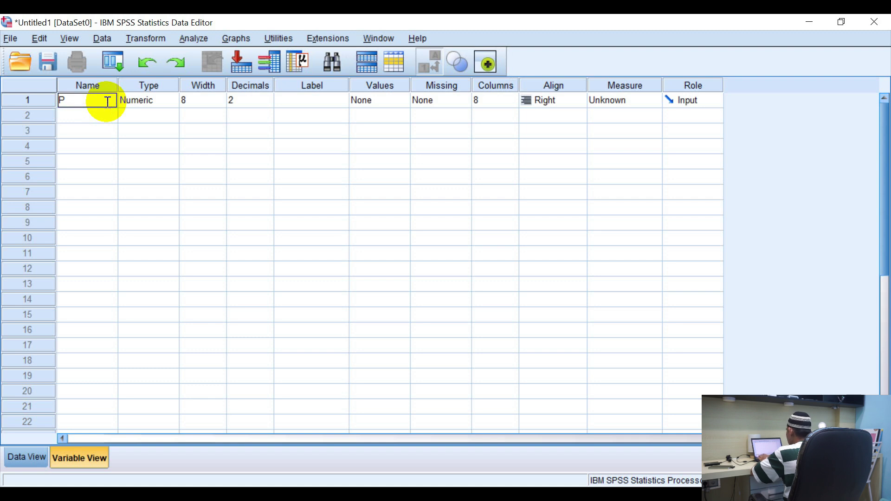
key(Return)
text(P2)
key(Return)
text(P3)
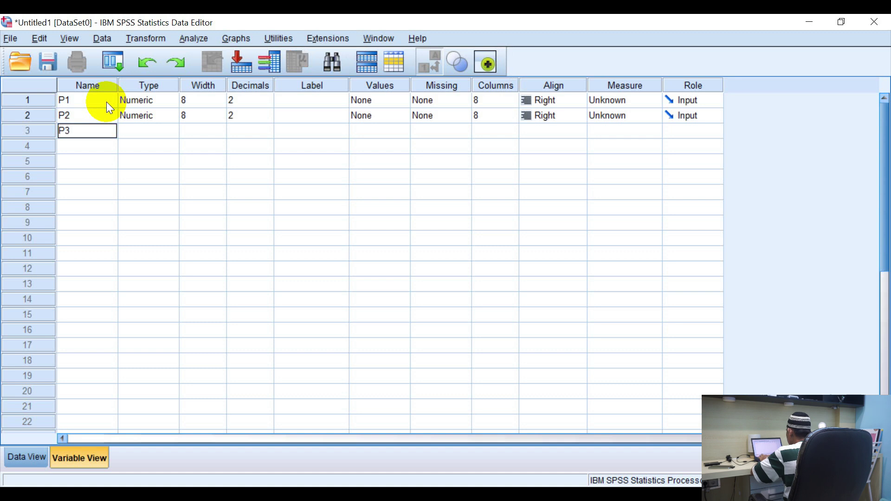
key(Return)
text(P4)
key(Return)
text(P5)
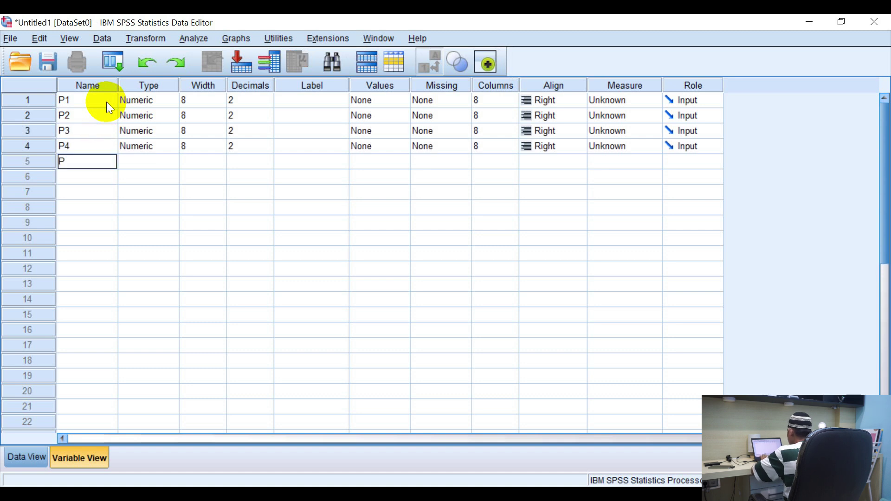
key(Return)
Add the variables P6, P7, P8, P9, P10 and Total, and open the Data View
text(P6)
key(Return)
text(P7)
key(Return)
text(P8)
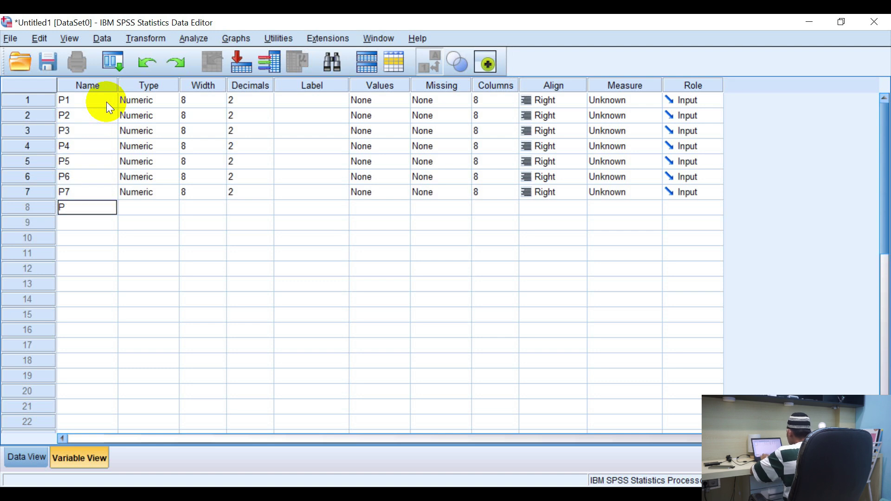
key(Return)
text(P9)
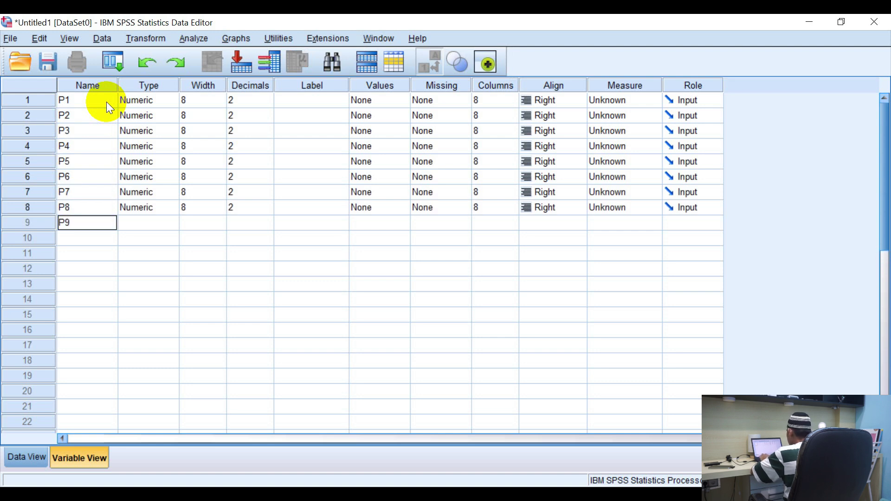
key(Return)
text(P10)
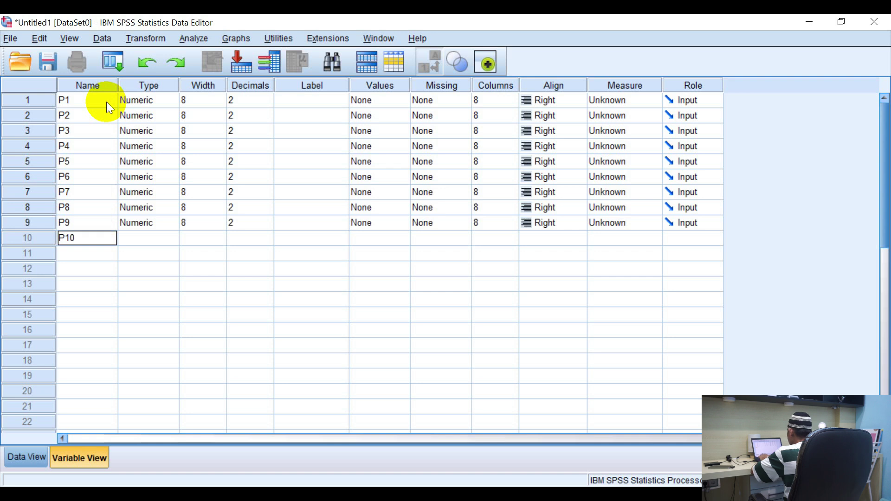
key(Return)
text(Total)
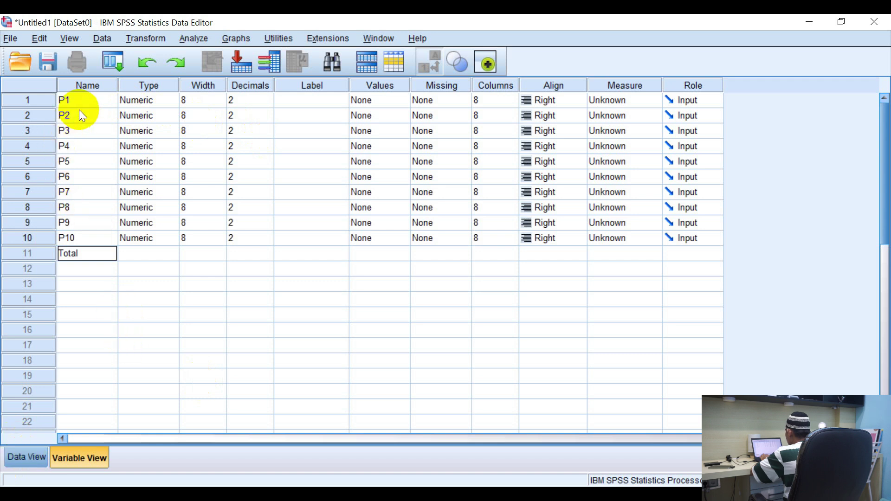
click(23, 454)
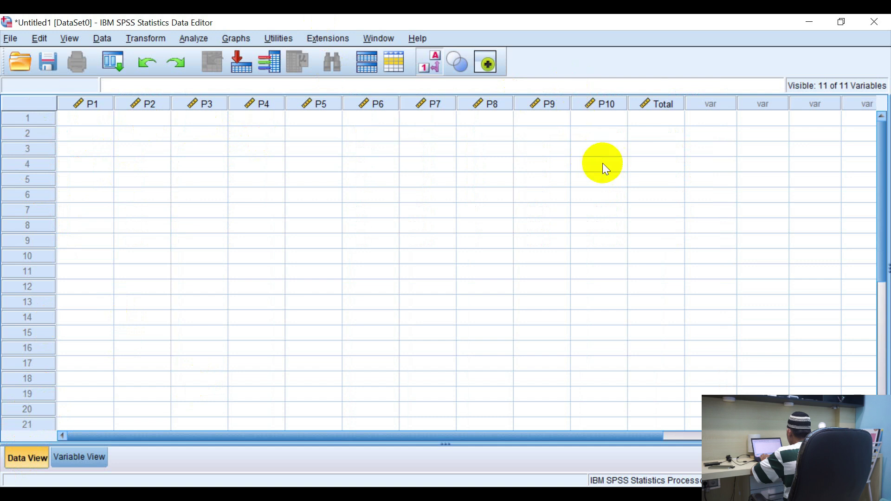
Switch to Excel and copy the P1 to P10 scores and totals of all 30 respondents, cells I7:S36
key(alt+Tab)
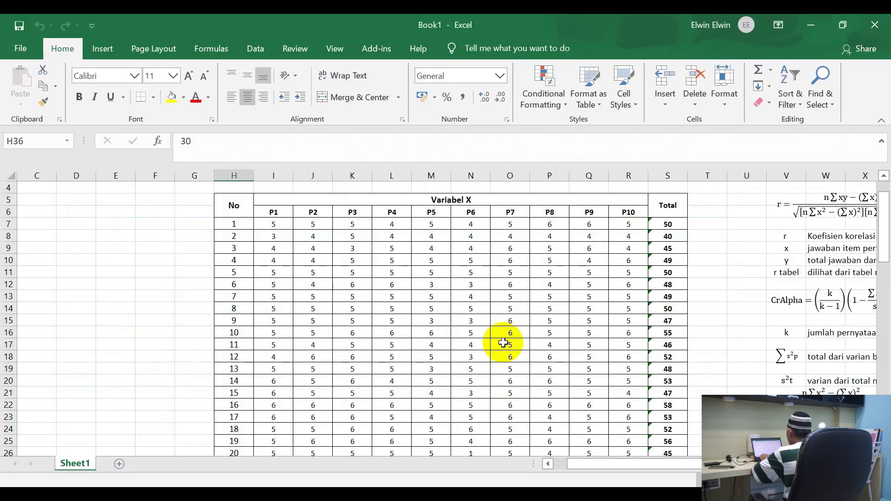
drag(274, 225, 657, 388)
scroll(657, 388, up, 6)
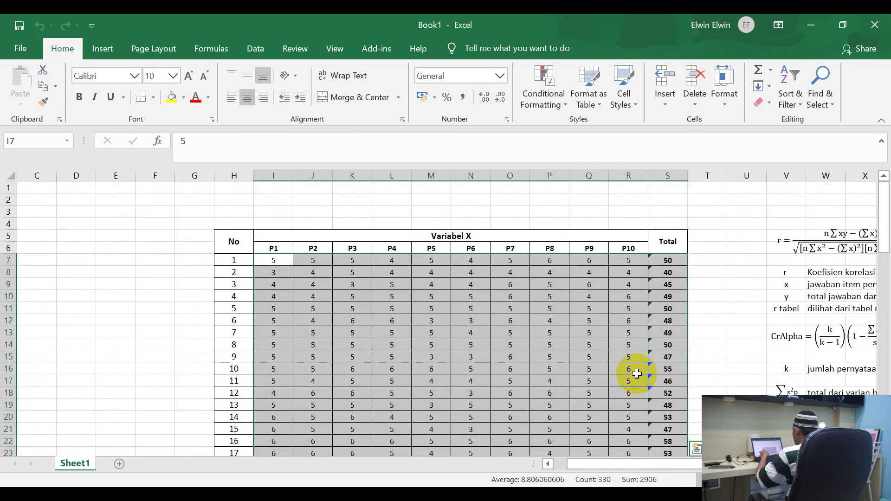
key(ctrl+c)
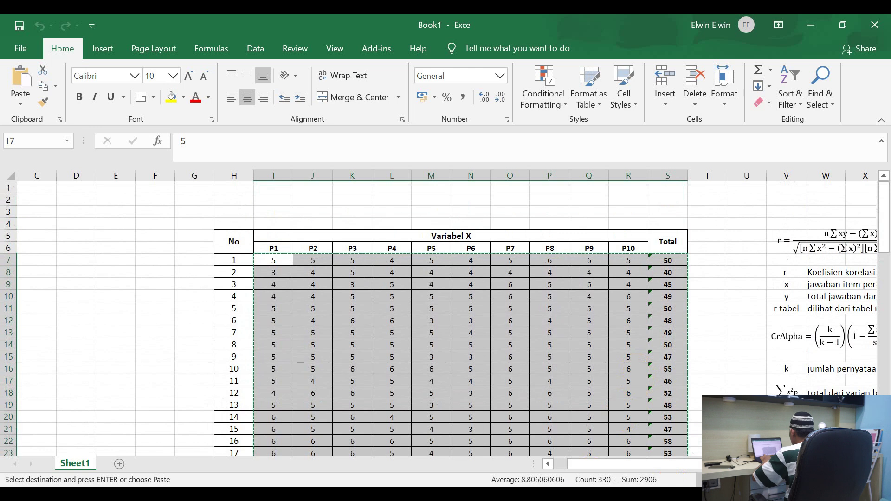
Switch to SPSS Statistics, paste the copied scores starting at case 1 of P1, and check the data through the last case
mouse_move(486, 460)
click(400, 437)
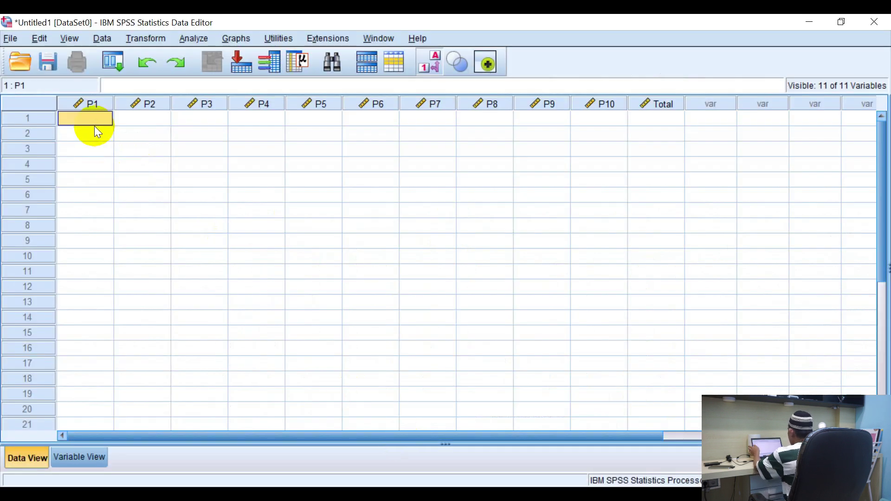
key(ctrl+v)
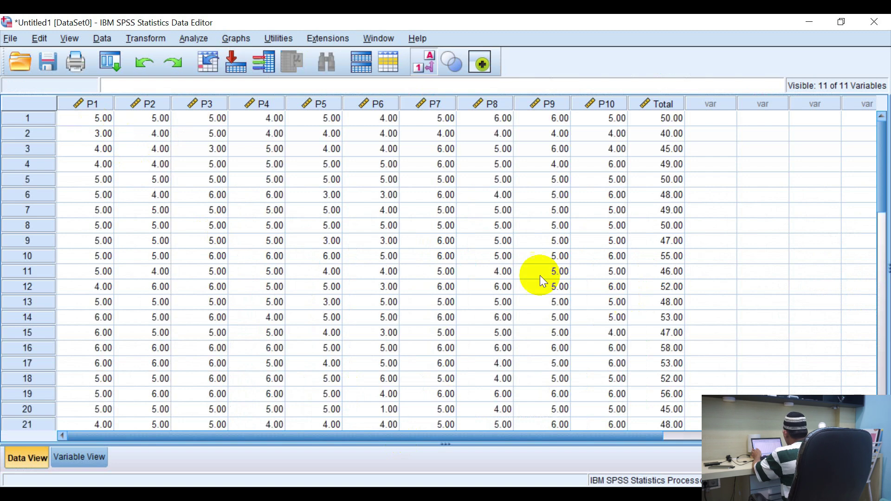
scroll(506, 271, down, 6)
scroll(165, 291, up, 4)
scroll(165, 292, up, 2)
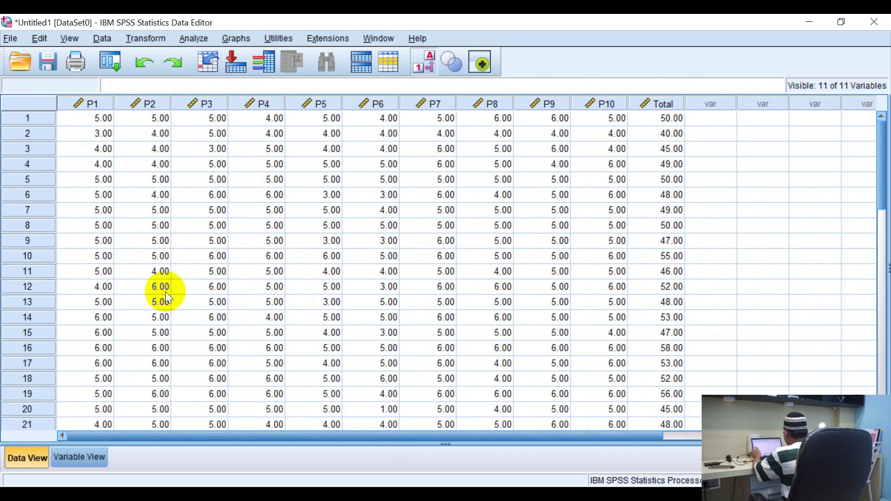
click(371, 286)
scroll(352, 283, down, 6)
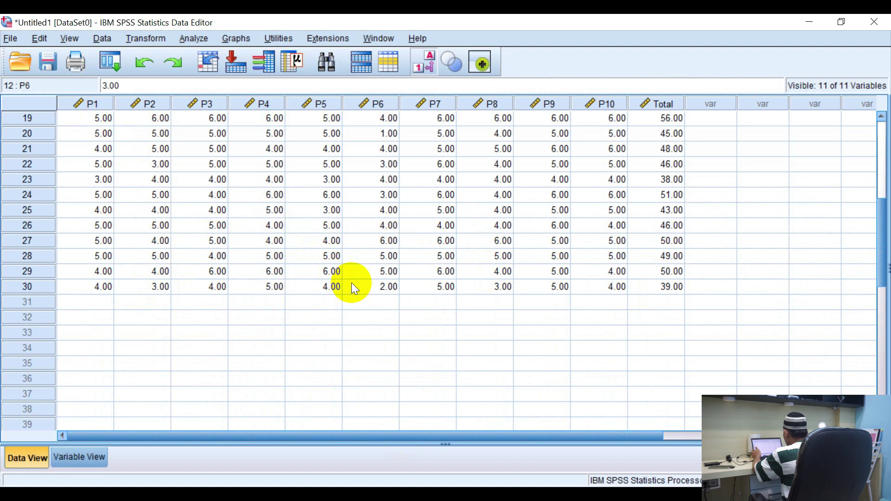
scroll(352, 283, up, 6)
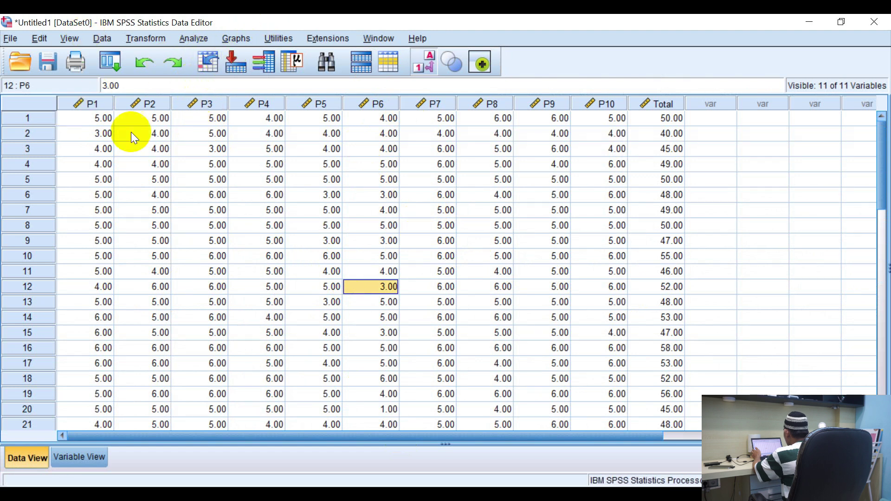
Set up a bivariate correlation analysis with P1 to P10 and Total as its variables
click(202, 39)
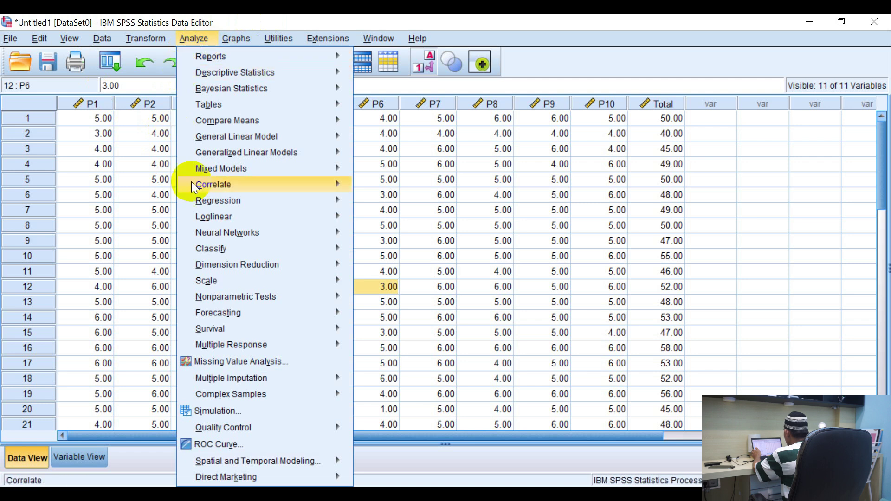
mouse_move(242, 184)
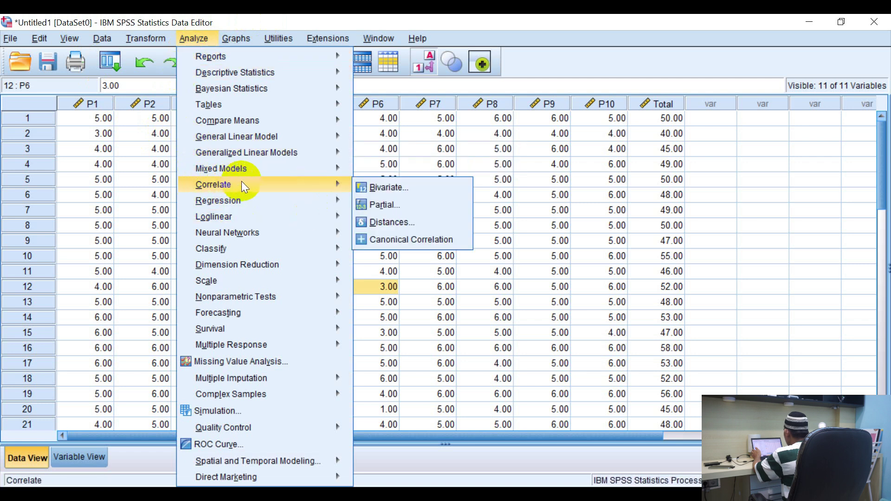
click(443, 187)
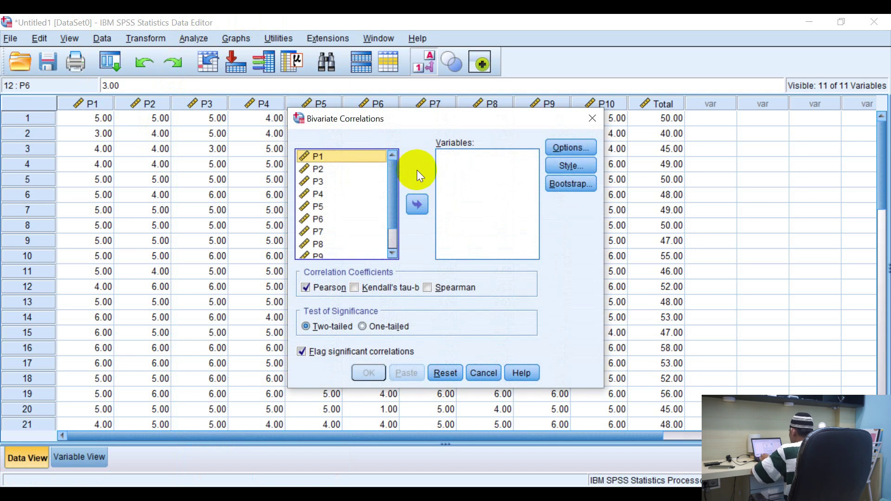
key(ctrl+a)
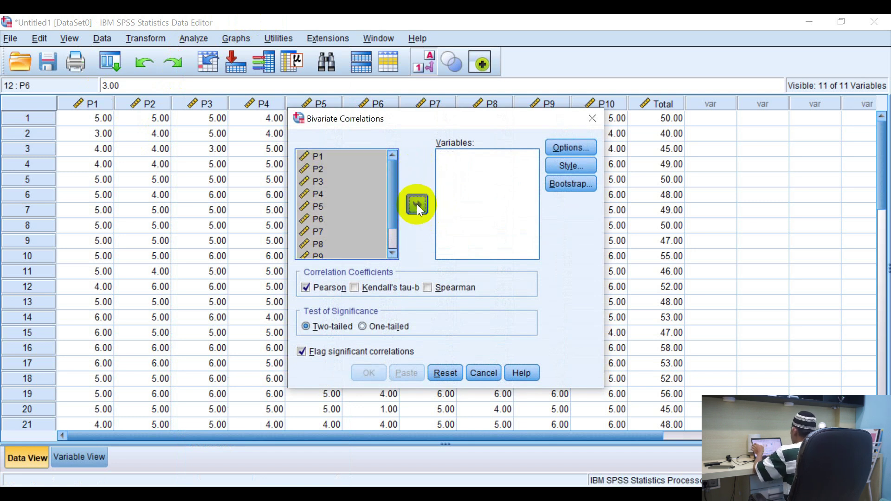
click(416, 204)
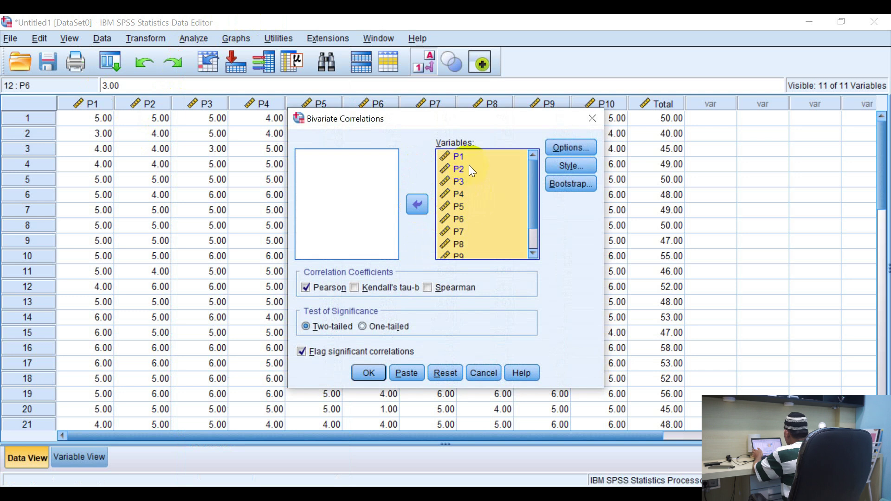
Check the variable list from P1 to Total and run the two-tailed Pearson correlation with significant correlations flagged
scroll(469, 164, down, 1)
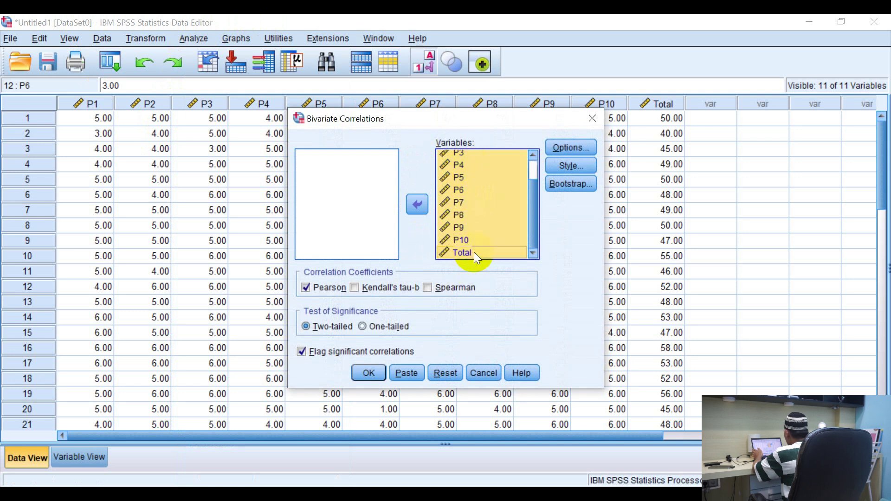
scroll(473, 245, up, 1)
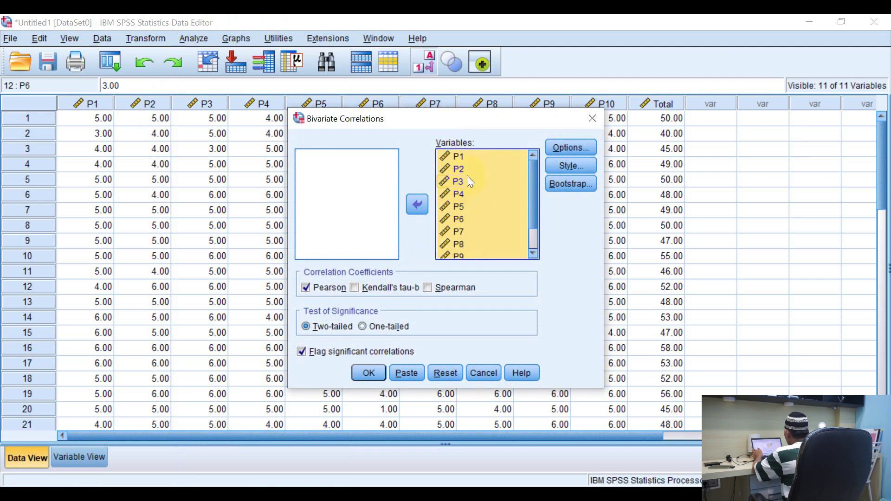
click(465, 158)
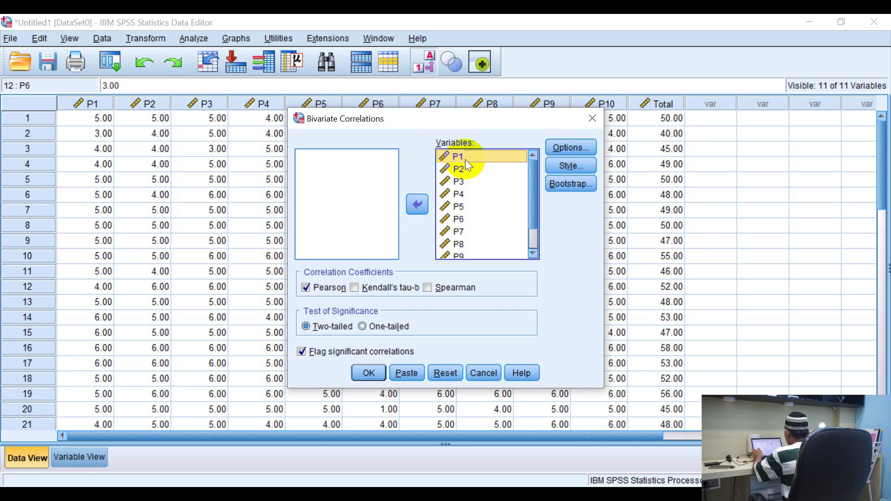
scroll(469, 181, down, 1)
click(468, 252)
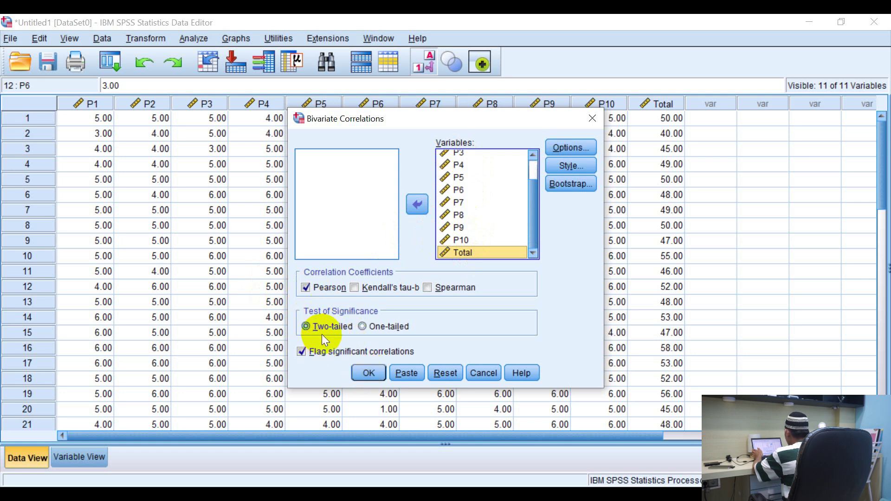
click(369, 371)
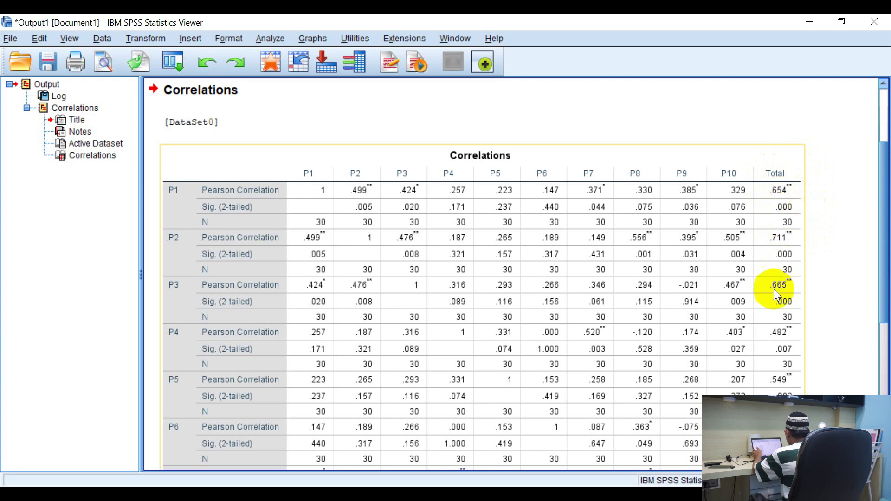
Examine each item's Pearson correlation with Total and its significance, from P1 through P10, in the Correlations table
scroll(788, 254, down, 3)
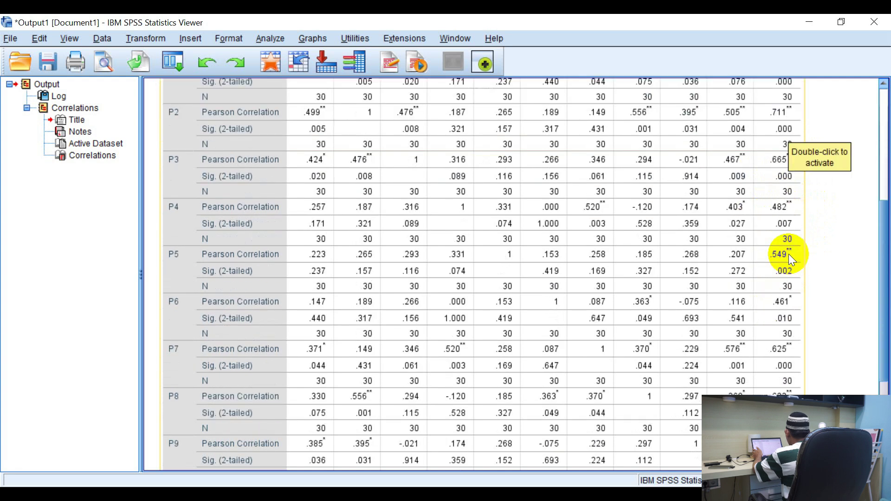
scroll(788, 211, down, 4)
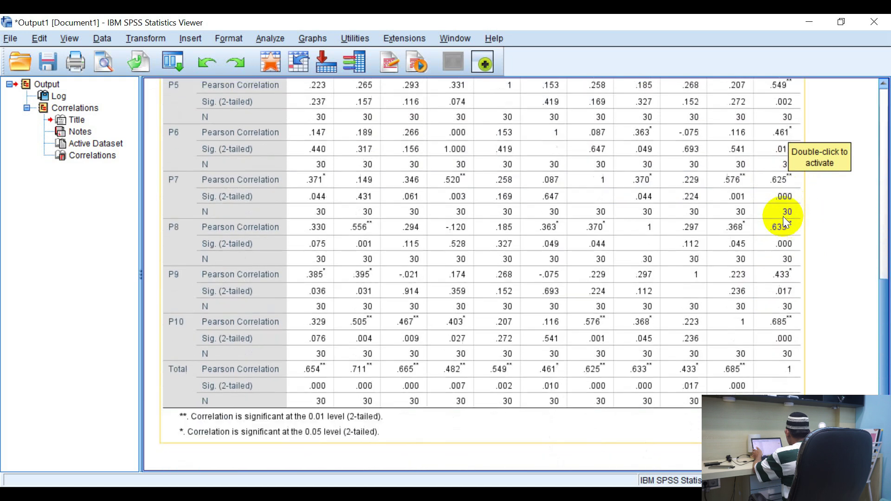
scroll(775, 272, up, 12)
scroll(791, 238, down, 5)
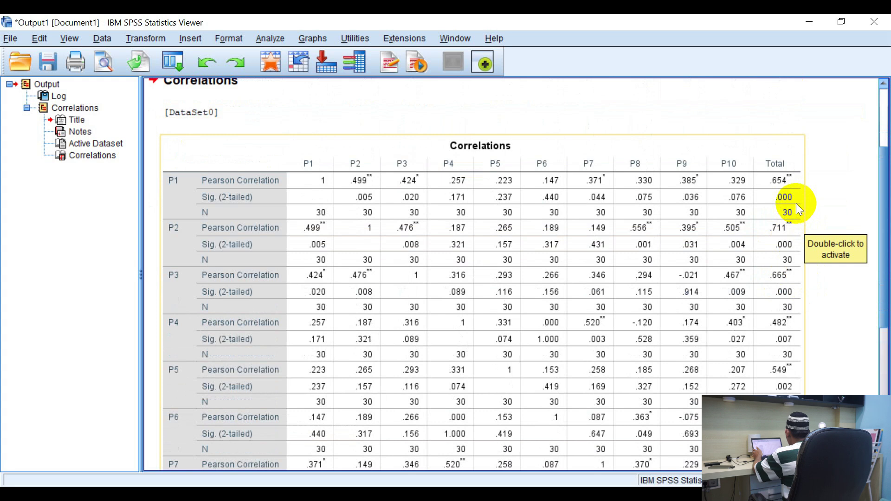
scroll(795, 202, down, 6)
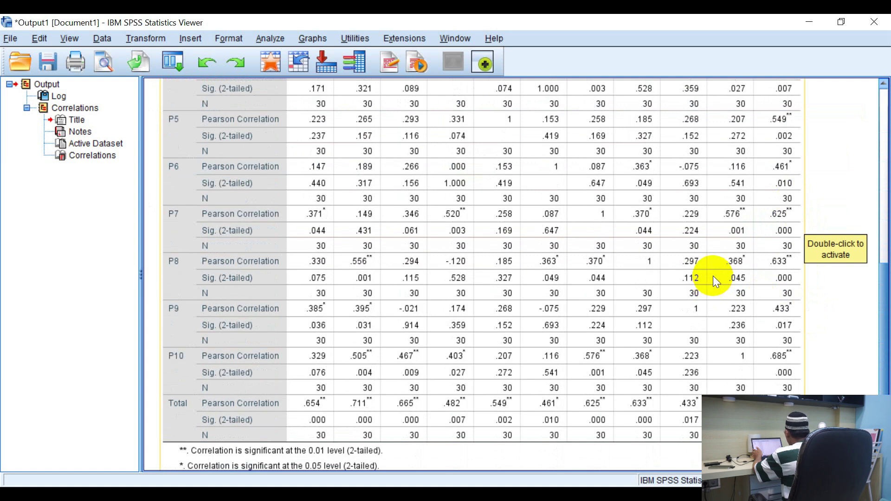
scroll(713, 276, up, 7)
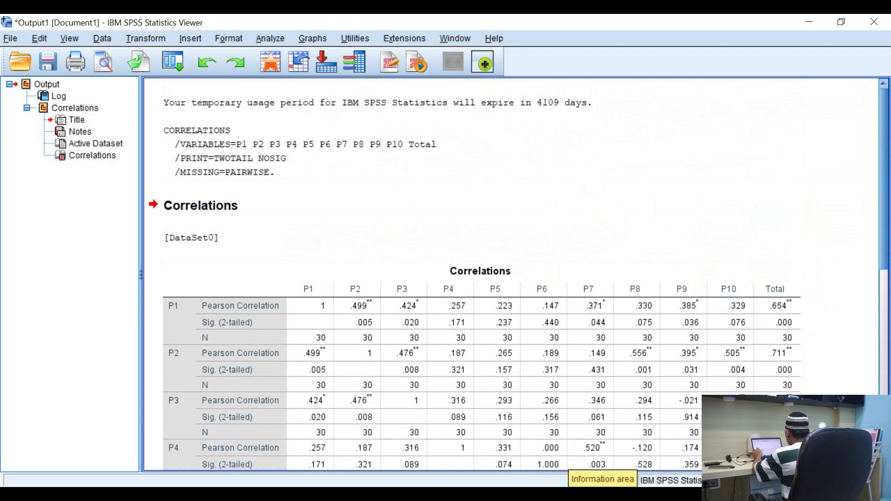
Return to the Data Editor and set up a Reliability Analysis with only P1 to P10 as items, leaving out Total
click(399, 440)
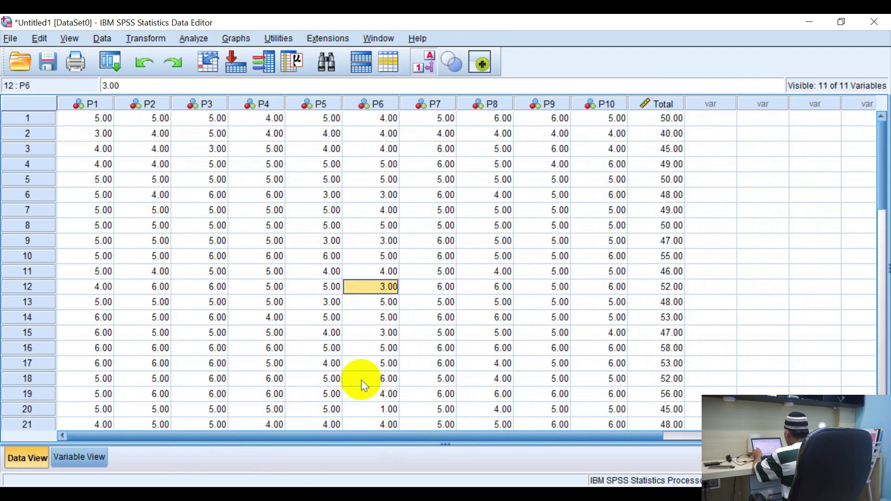
click(194, 41)
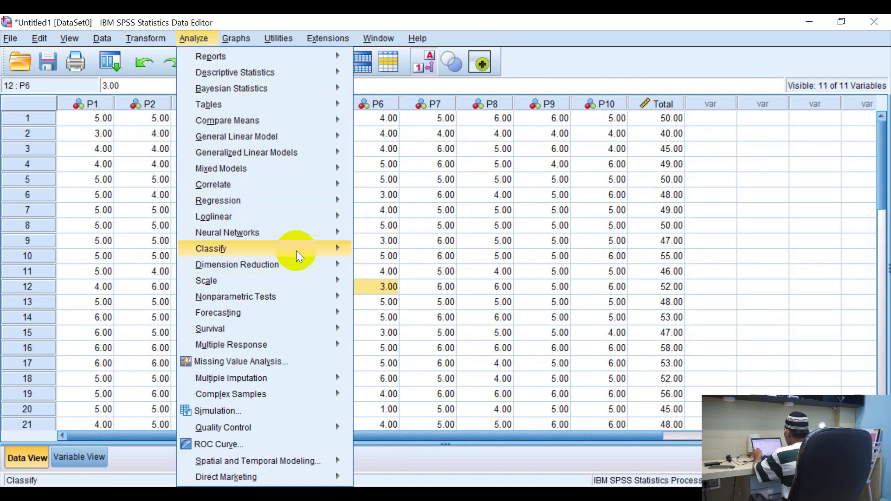
mouse_move(273, 278)
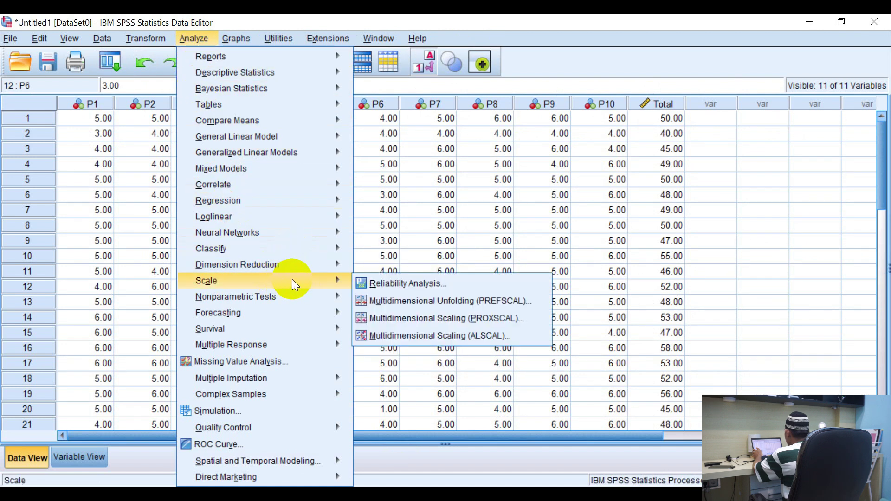
click(401, 284)
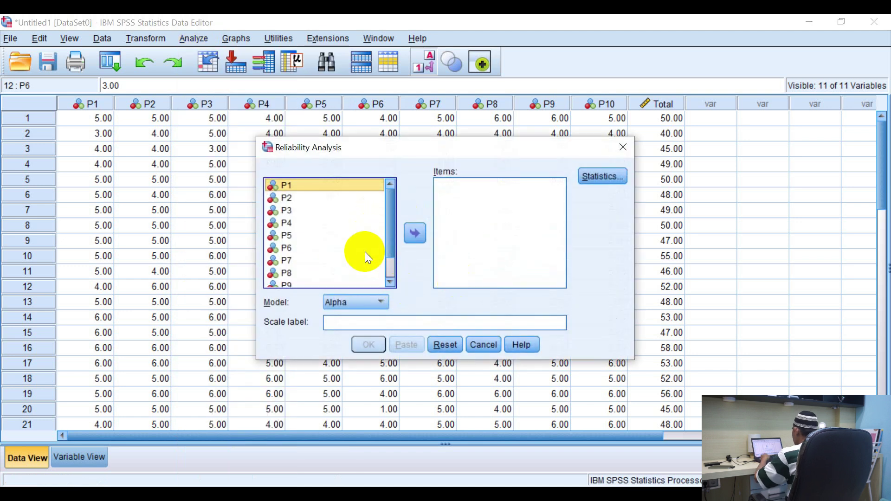
key(ctrl+a)
click(414, 234)
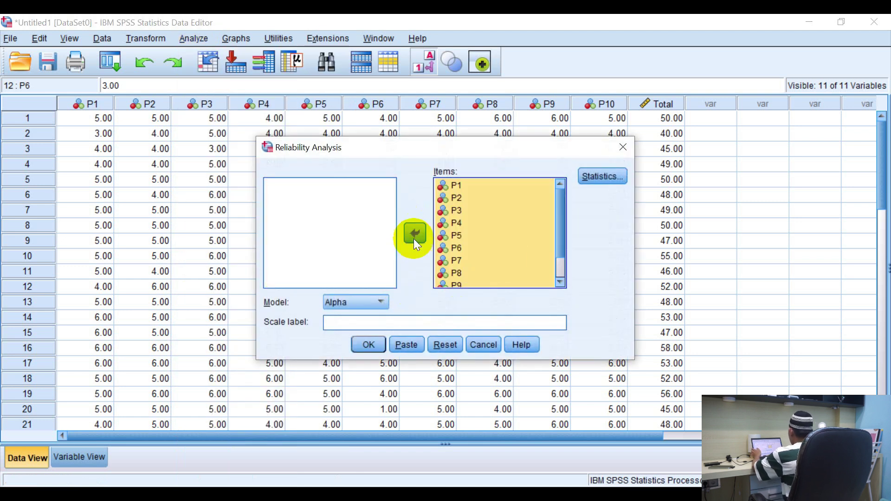
click(476, 282)
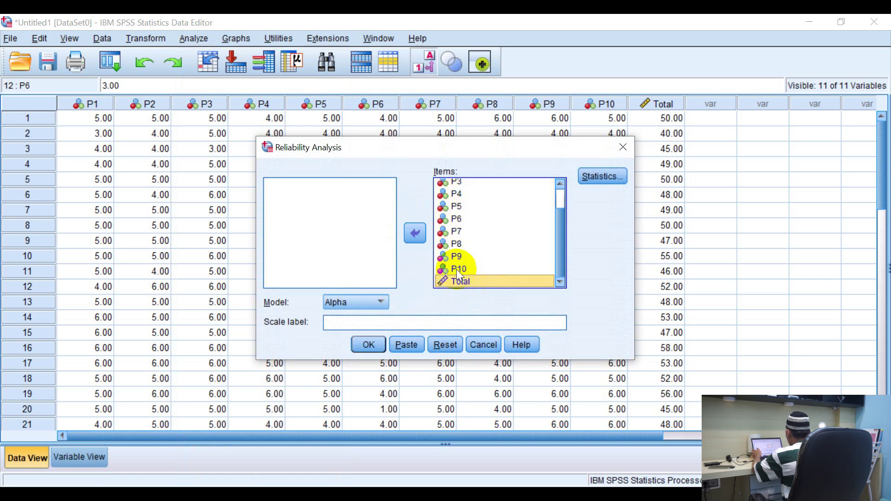
click(415, 235)
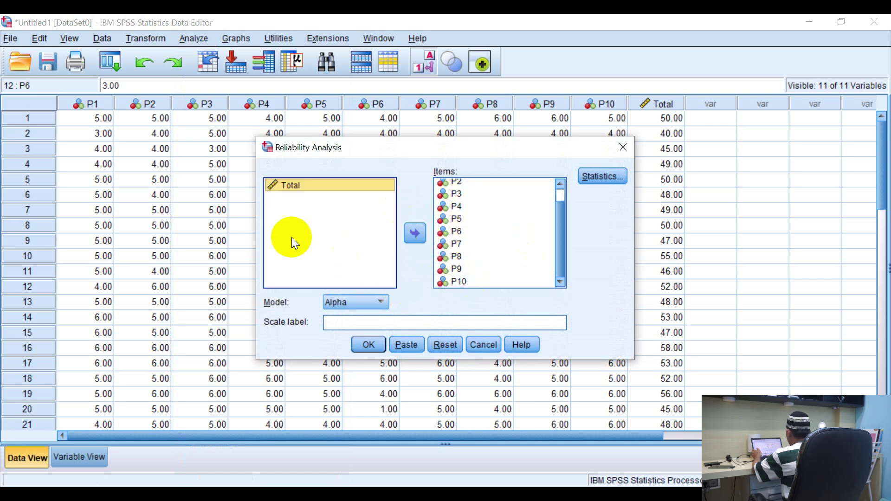
Check the item list from P1 to P10, request inter-item correlations and run the reliability analysis with the Alpha model
scroll(494, 253, up, 1)
click(494, 252)
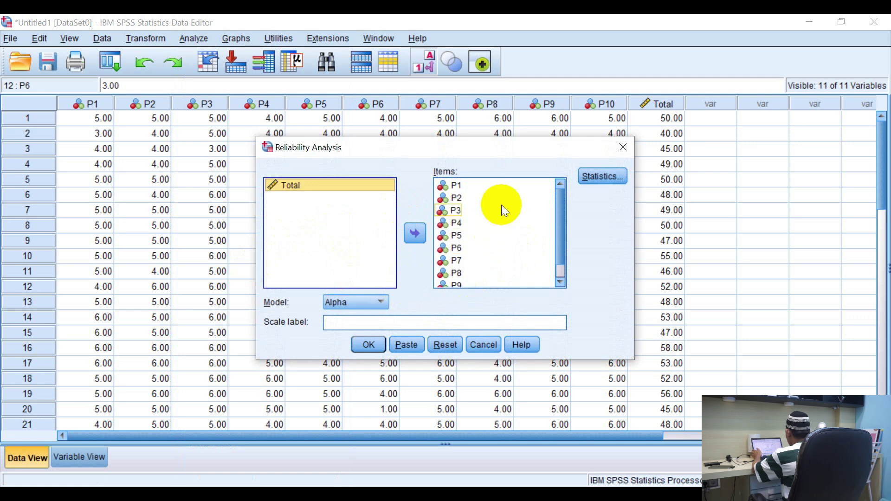
click(474, 187)
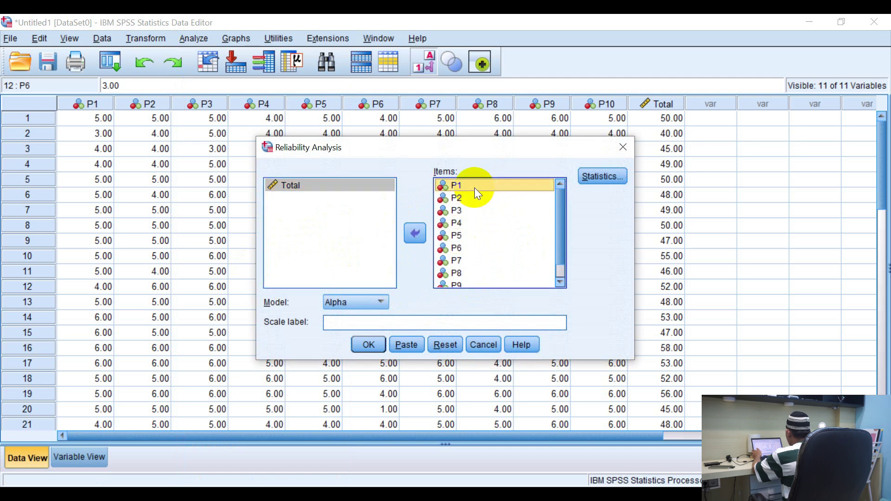
scroll(474, 187, down, 1)
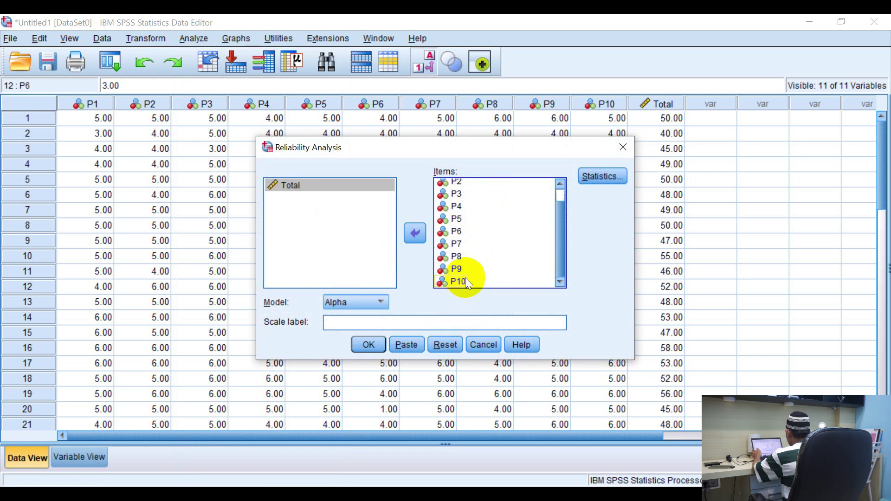
scroll(466, 259, up, 1)
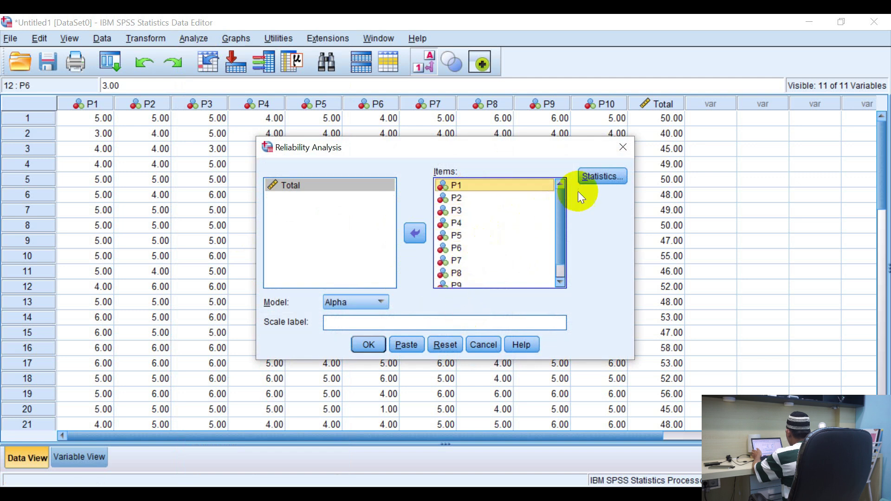
click(600, 176)
click(503, 158)
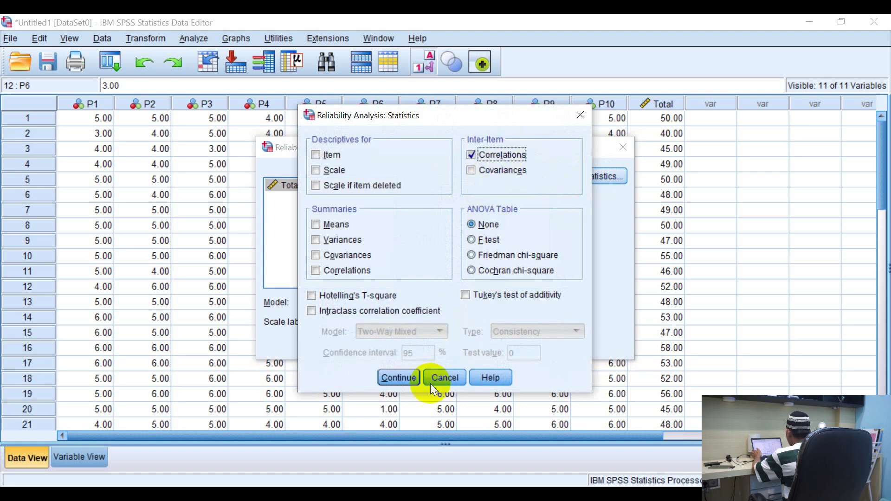
click(398, 377)
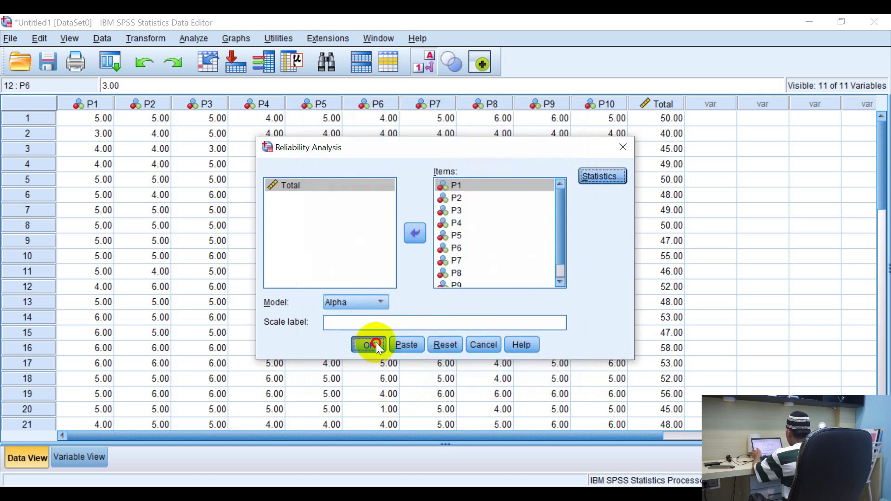
click(377, 346)
Examine the reliability output, especially Cronbach's Alpha and the number of items in the Reliability Statistics table
scroll(445, 275, down, 3)
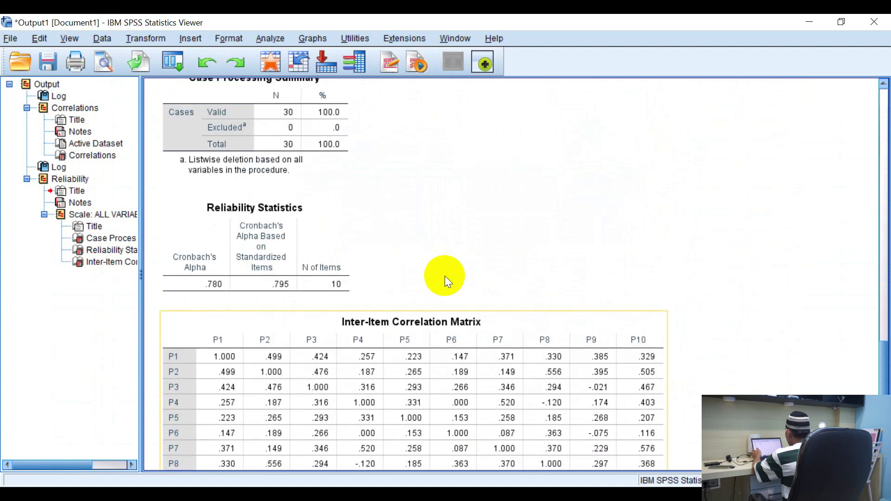
scroll(445, 275, up, 5)
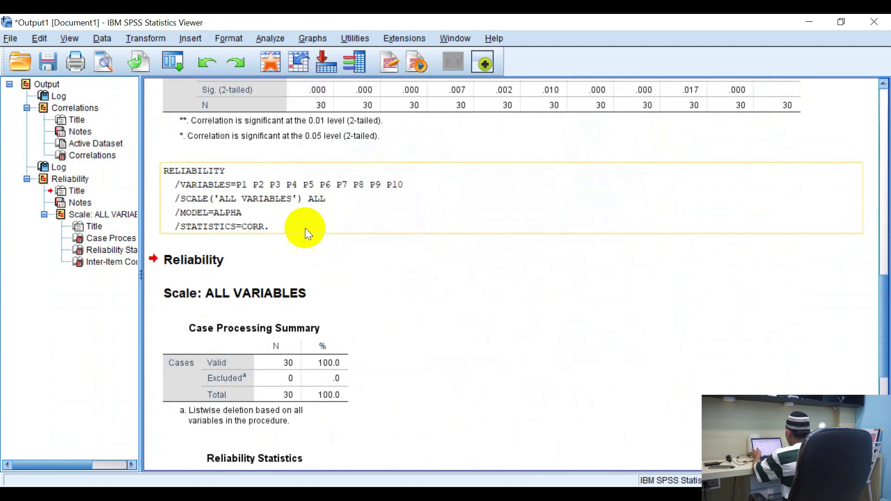
scroll(349, 276, down, 3)
click(265, 366)
scroll(266, 365, down, 1)
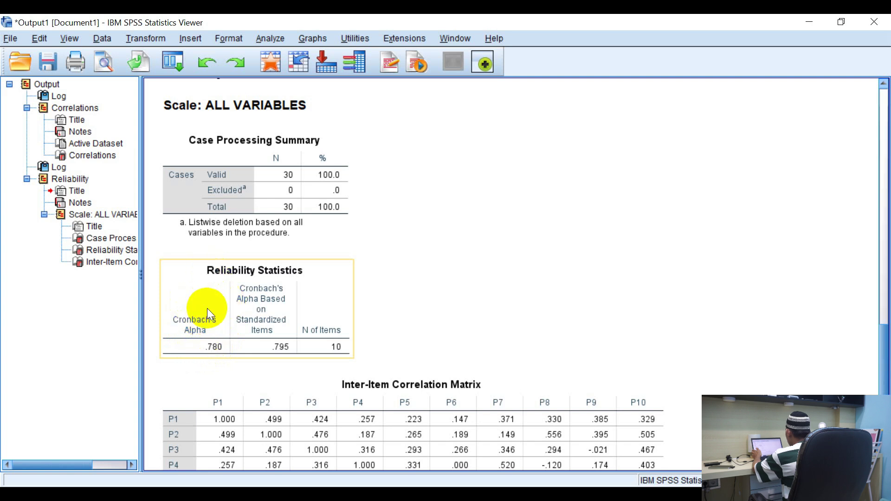
click(216, 375)
Review the item-to-Total correlations again, followed by the Reliability Statistics table and the Inter-Item Correlation Matrix
scroll(222, 361, up, 5)
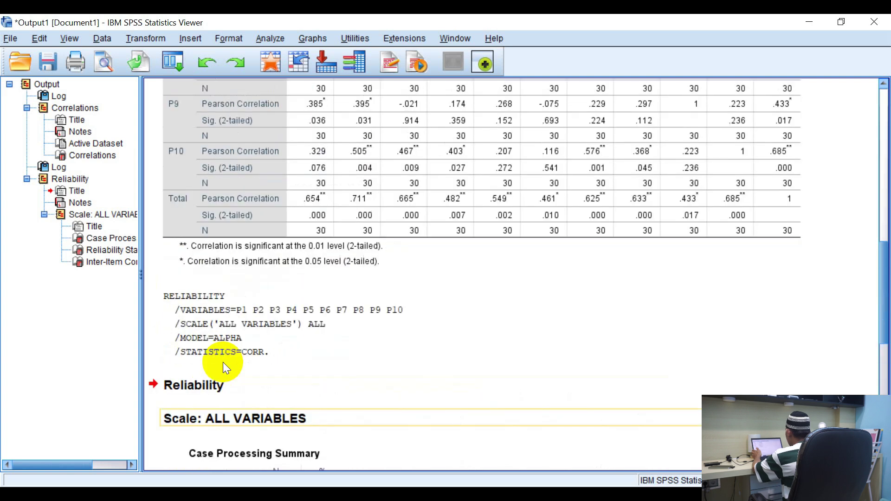
scroll(382, 315, up, 10)
click(431, 234)
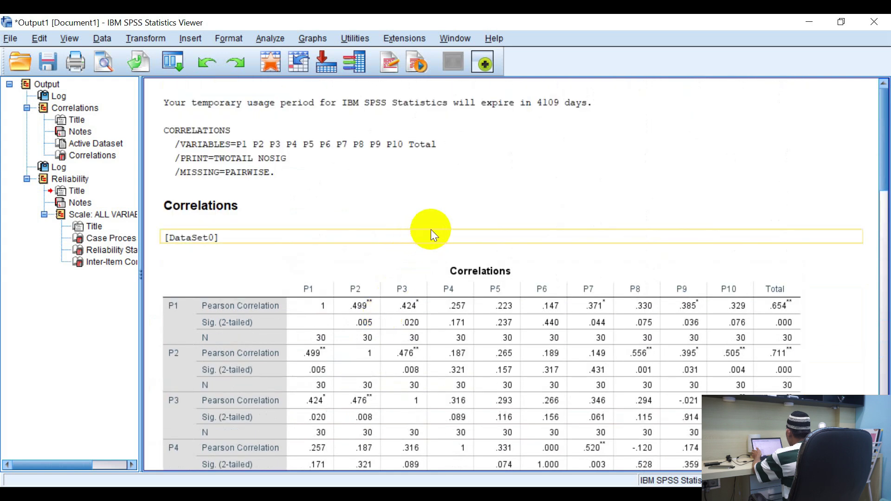
scroll(431, 229, down, 10)
scroll(431, 230, up, 7)
click(432, 231)
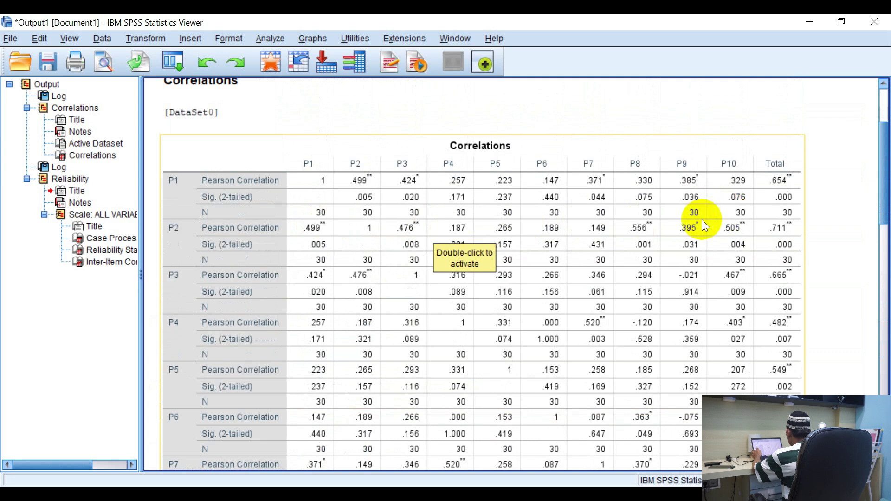
scroll(360, 252, down, 10)
click(190, 294)
scroll(238, 381, down, 5)
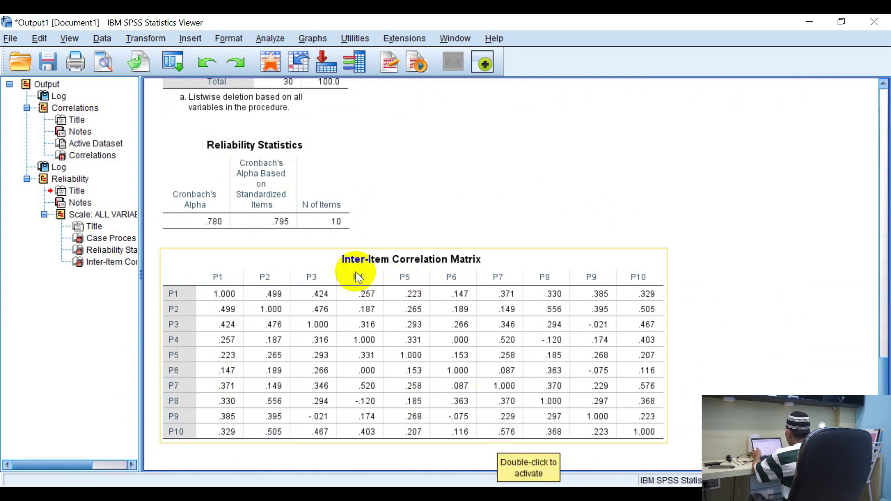
Switch to the Book1 workbook in Excel and display the calculated Cronbach's Alpha in W44 with three decimals
key(alt+Tab)
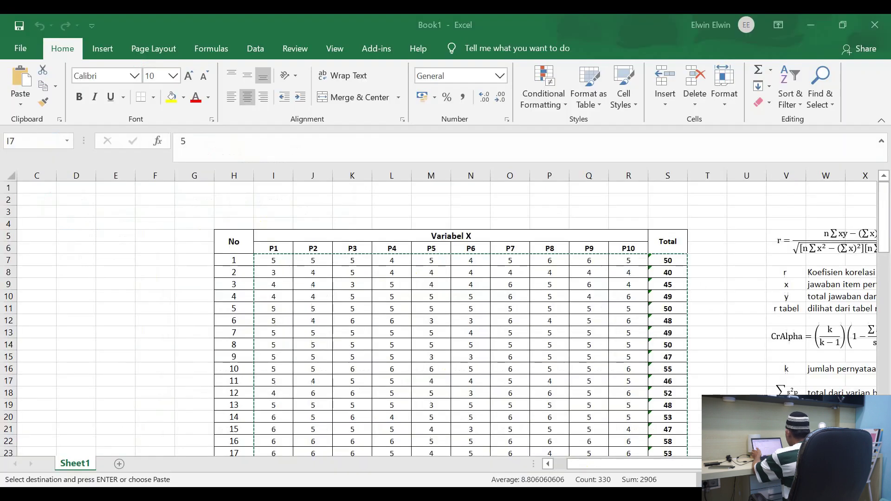
scroll(571, 388, down, 5)
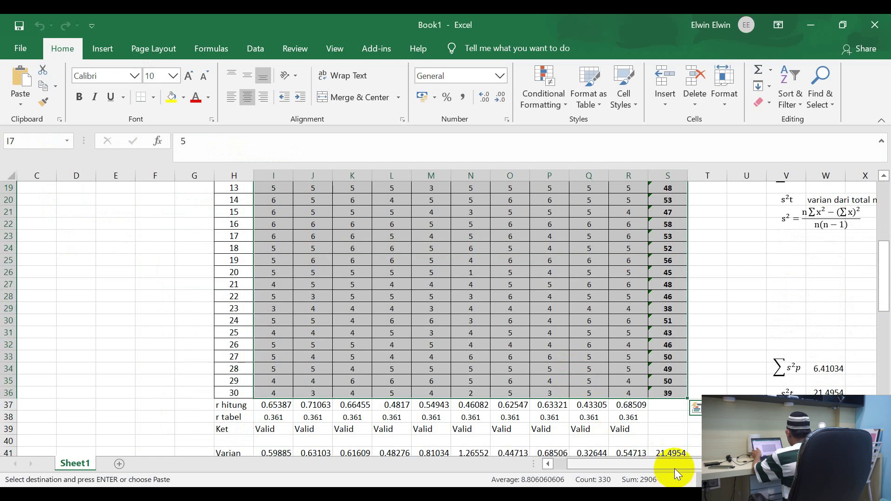
scroll(677, 455, right, 5)
scroll(696, 390, down, 2)
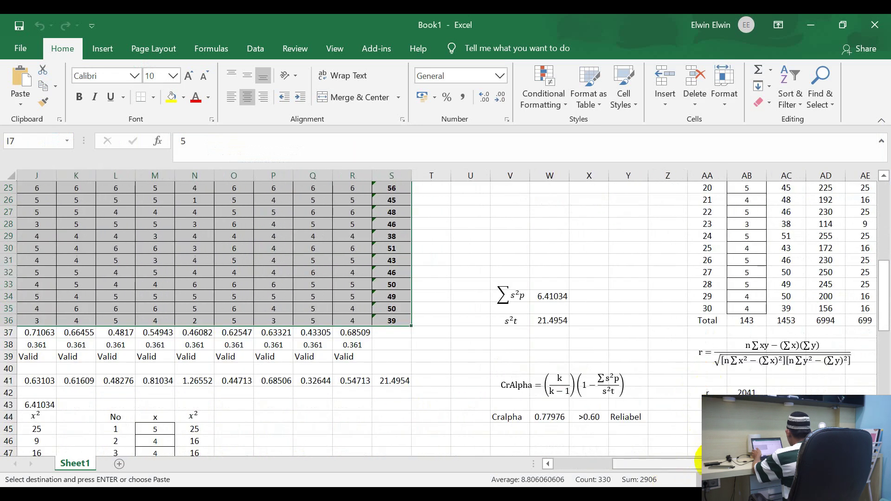
scroll(698, 463, right, 4)
scroll(722, 368, down, 2)
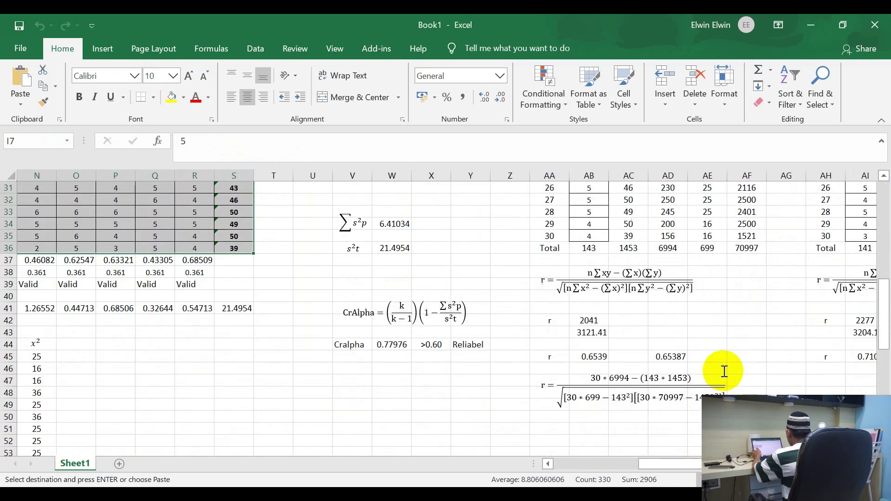
click(395, 345)
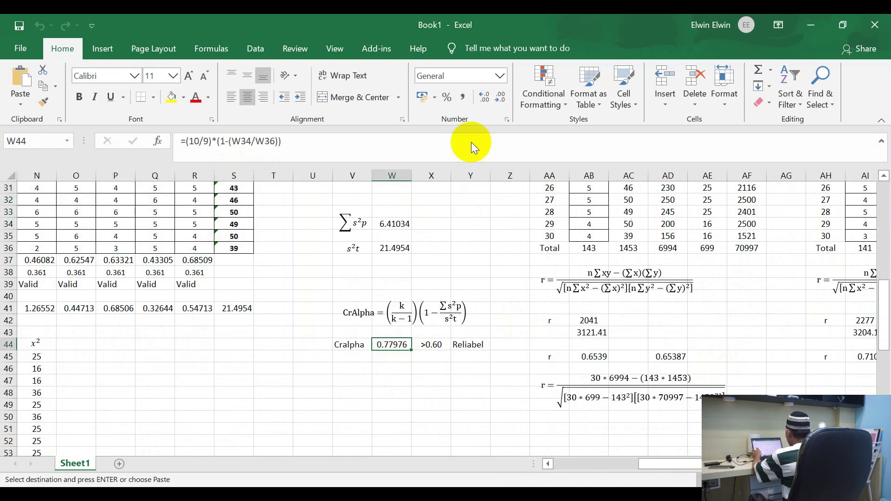
click(499, 101)
click(499, 102)
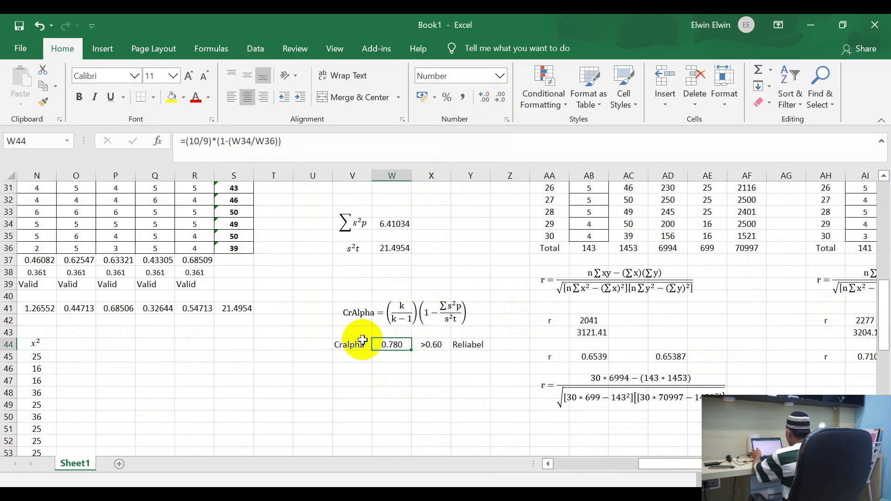
Compare the r hitung values for P1 and P2 in row 37 with their Total correlations in the SPSS output
drag(715, 464, 649, 463)
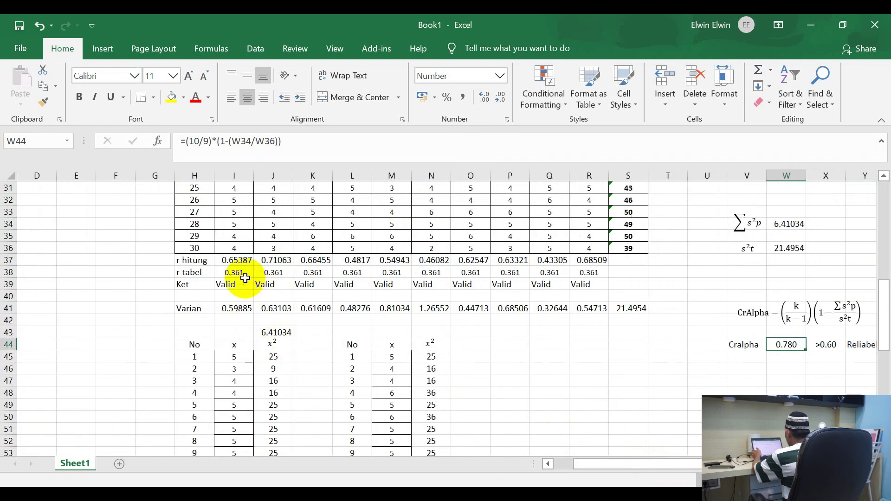
click(245, 272)
click(239, 261)
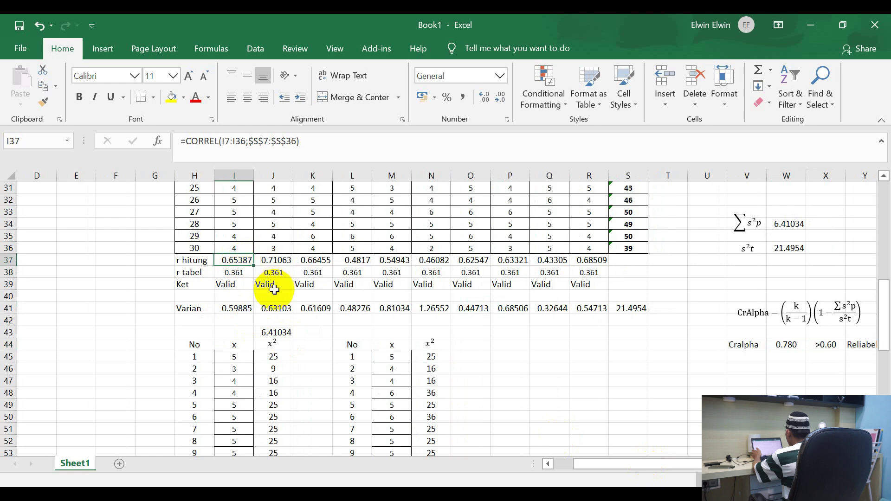
mouse_move(517, 473)
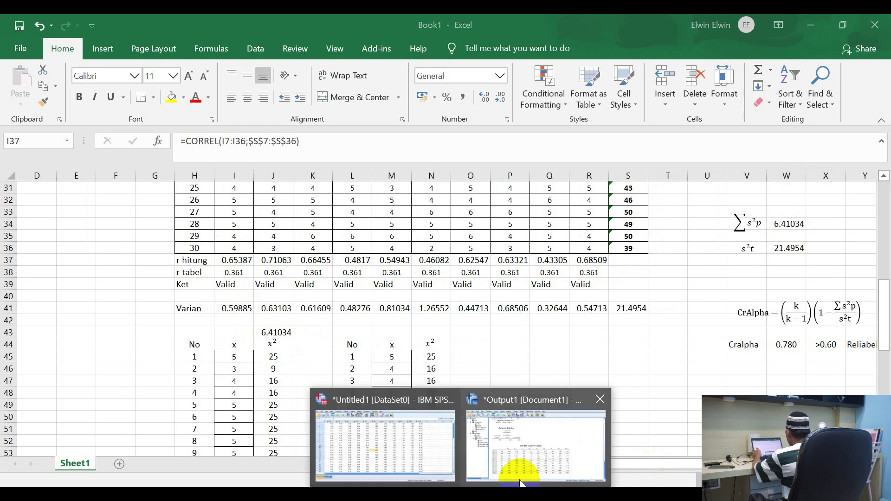
click(527, 458)
scroll(653, 318, up, 10)
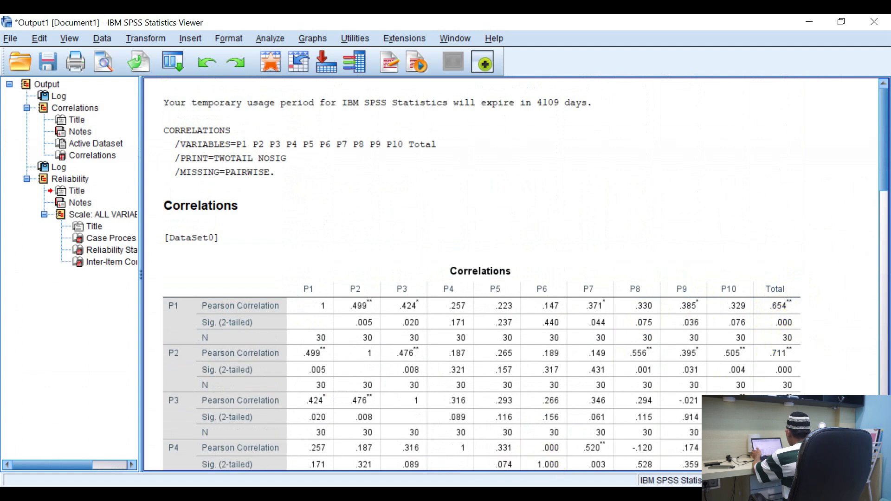
key(alt+Tab)
click(279, 258)
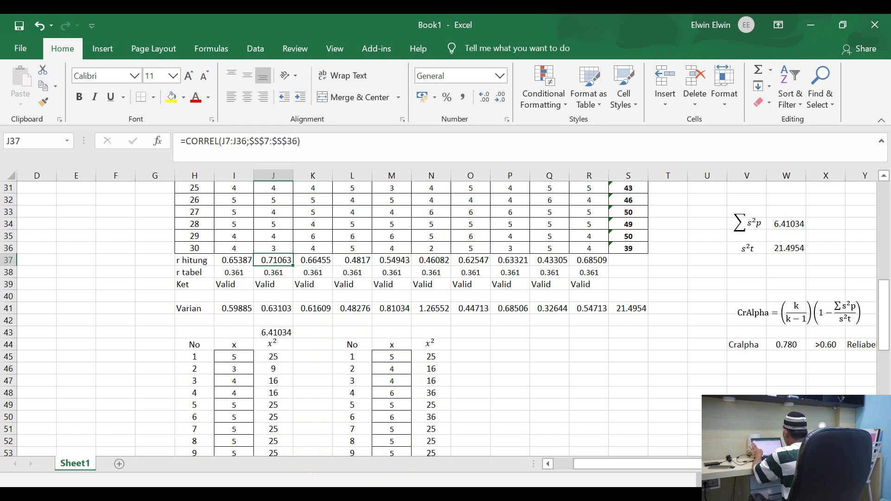
Switch to File Explorer and open the USAHA OLAH DATA folder in Documents
click(260, 429)
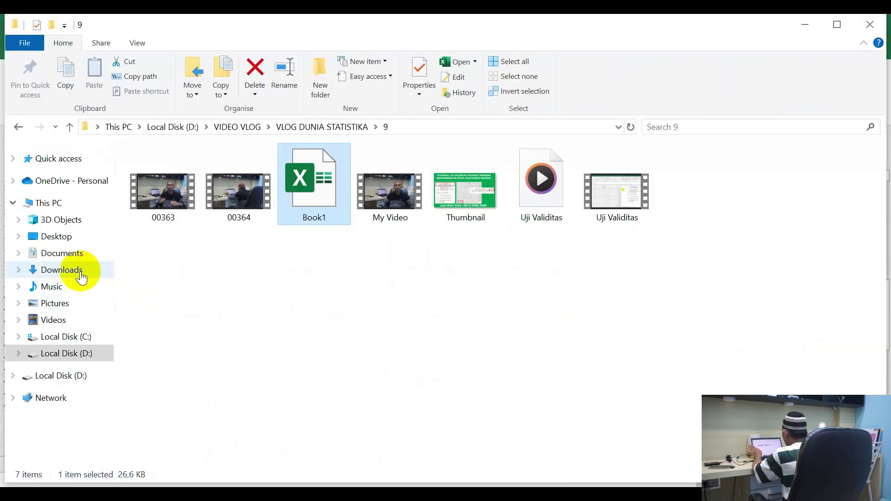
click(75, 255)
double_click(206, 361)
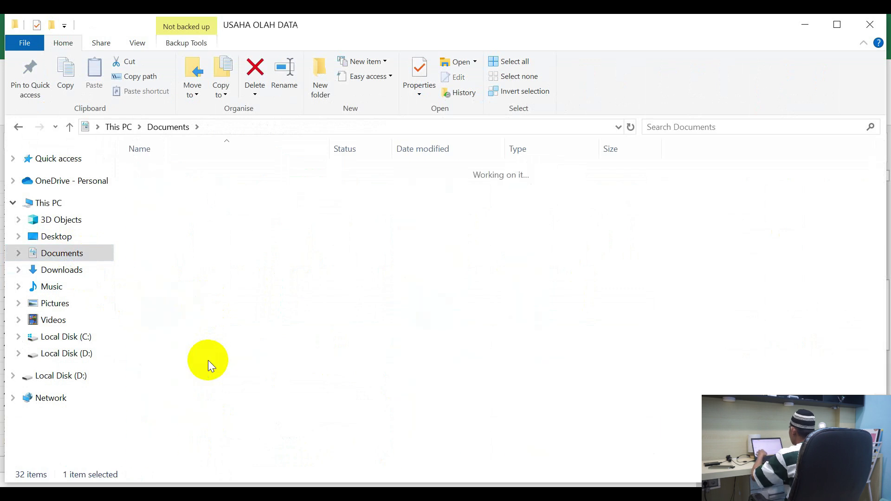
Search the folder for "interpretasi validi" and open the Interpretasi Validitas Reliabilitas document modified 12/09/2024 6:36
click(733, 130)
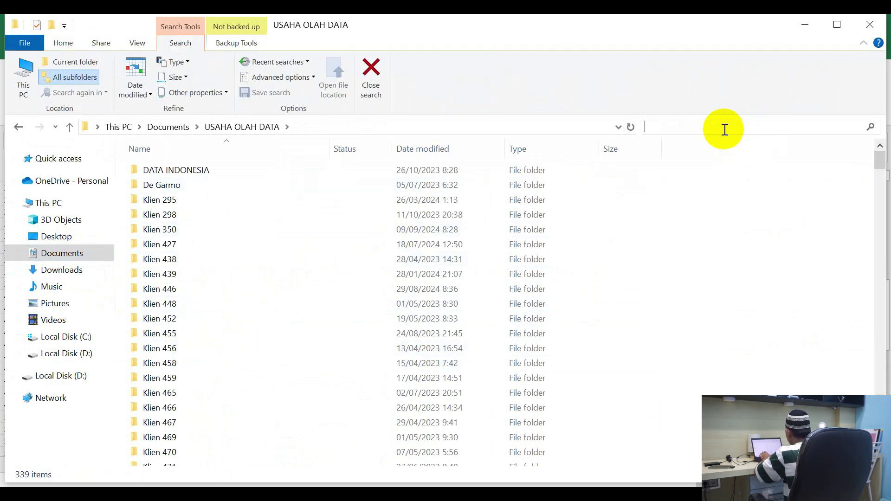
text(inter)
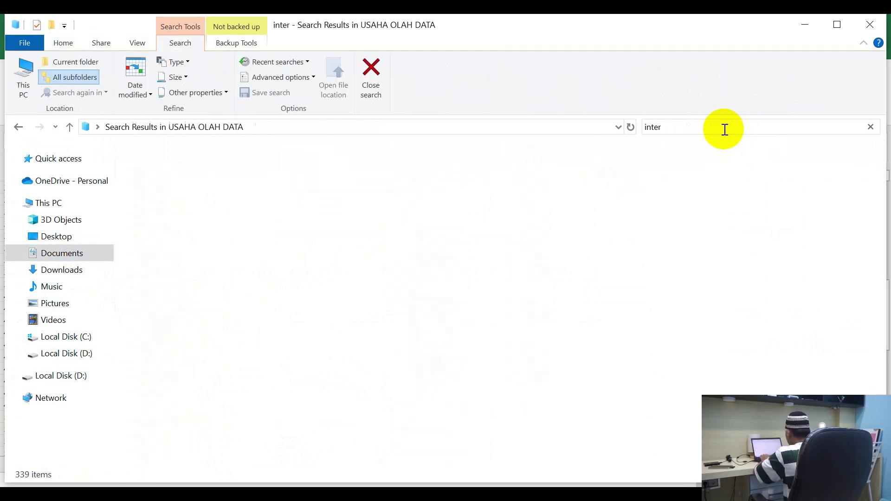
text(pretasi)
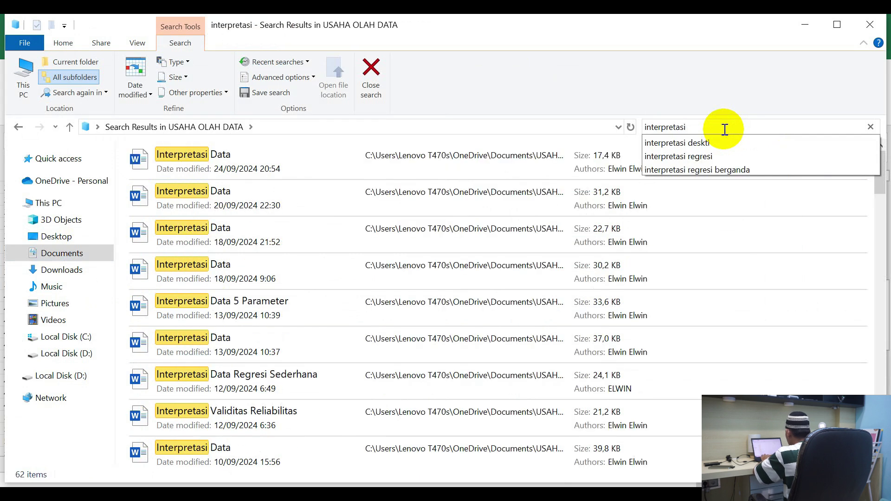
text( validi)
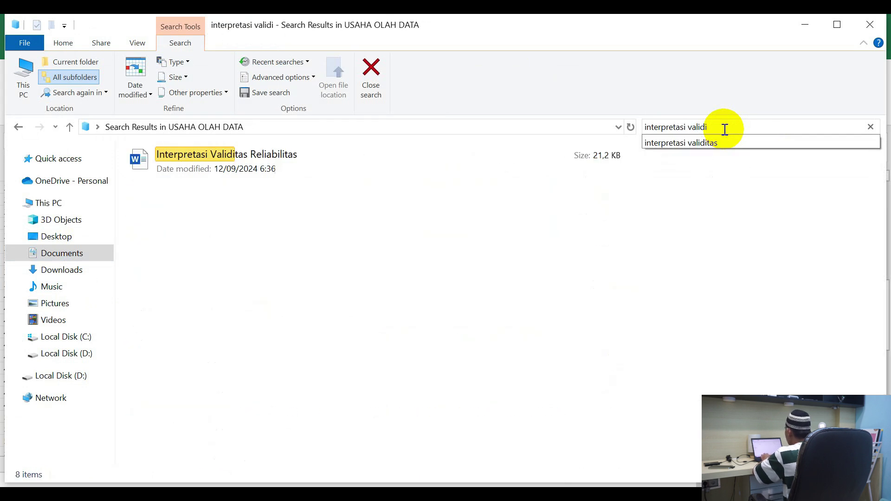
click(292, 155)
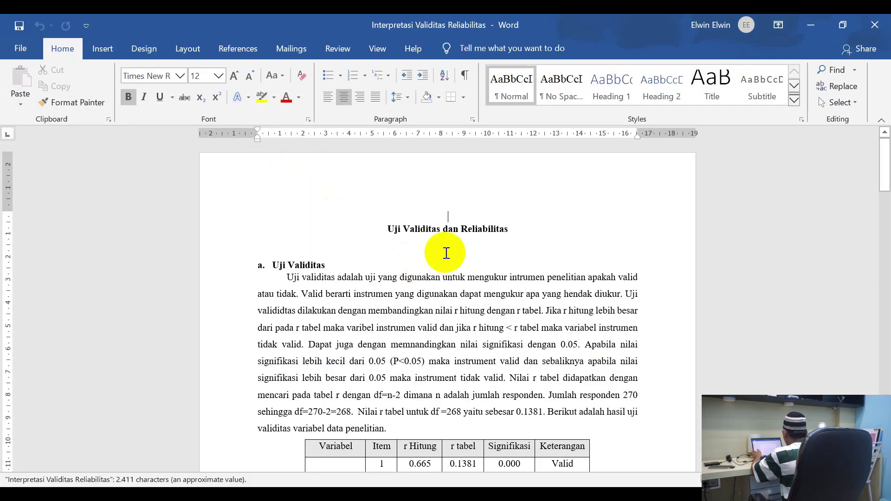
Read the Uji Validitas explanation and look through the validity results tables for variables X and Y
scroll(446, 246, down, 1)
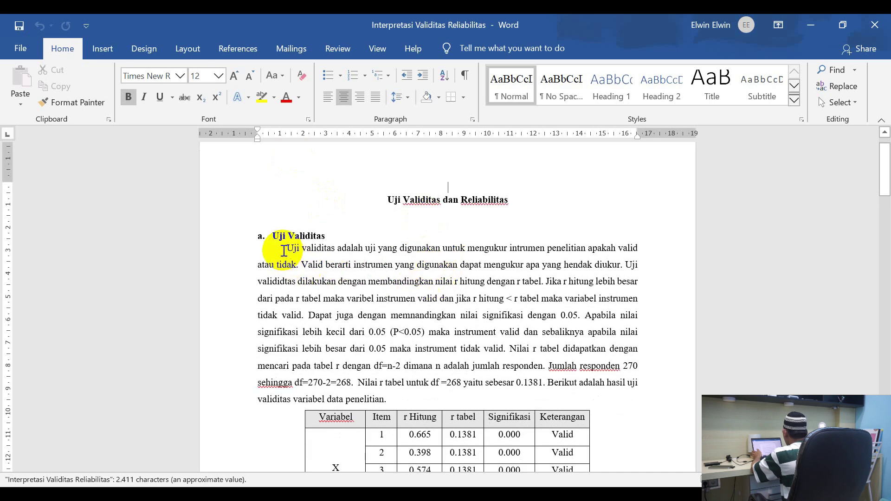
click(325, 251)
drag(325, 251, 510, 299)
scroll(483, 325, down, 3)
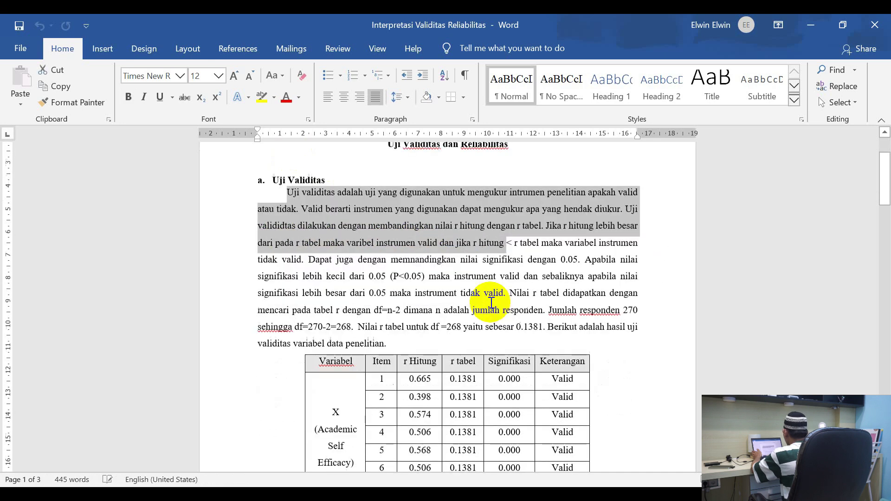
scroll(491, 305, down, 1)
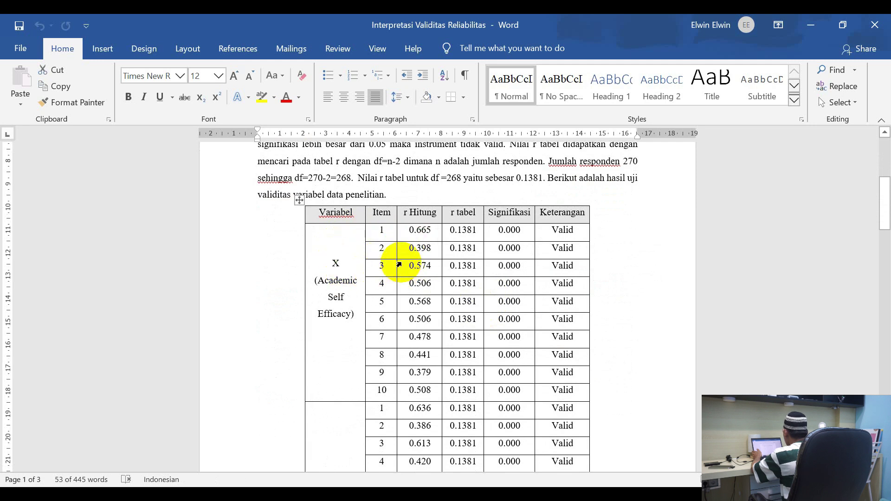
scroll(399, 264, down, 12)
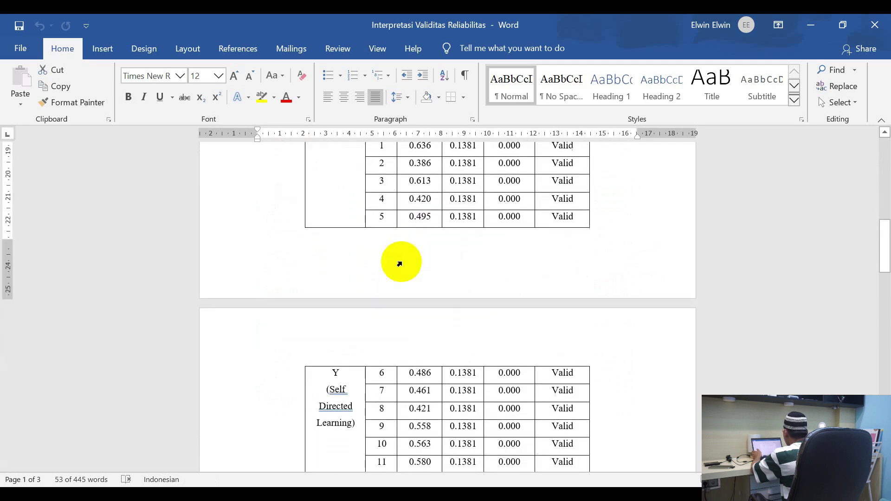
scroll(399, 263, down, 4)
scroll(399, 263, up, 15)
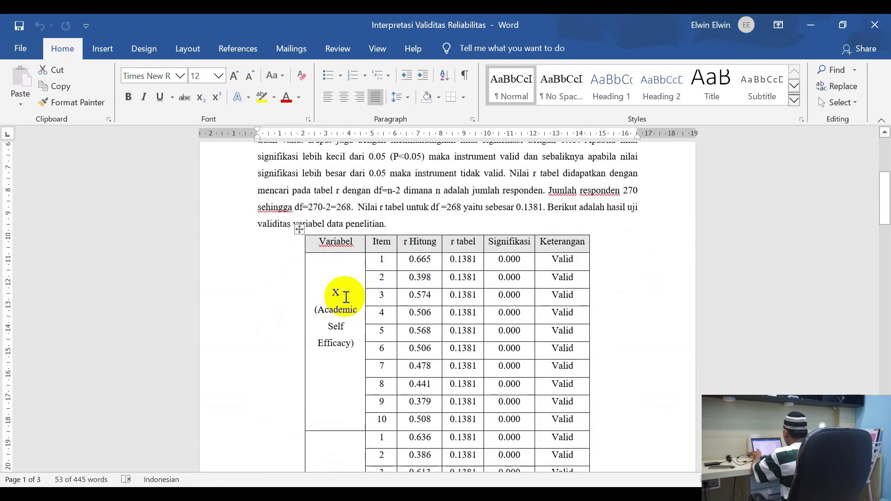
Examine the Item, r Hitung, r tabel and Keterangan columns for Academic Self Efficacy, continuing to the Self Directed Learning items
click(339, 295)
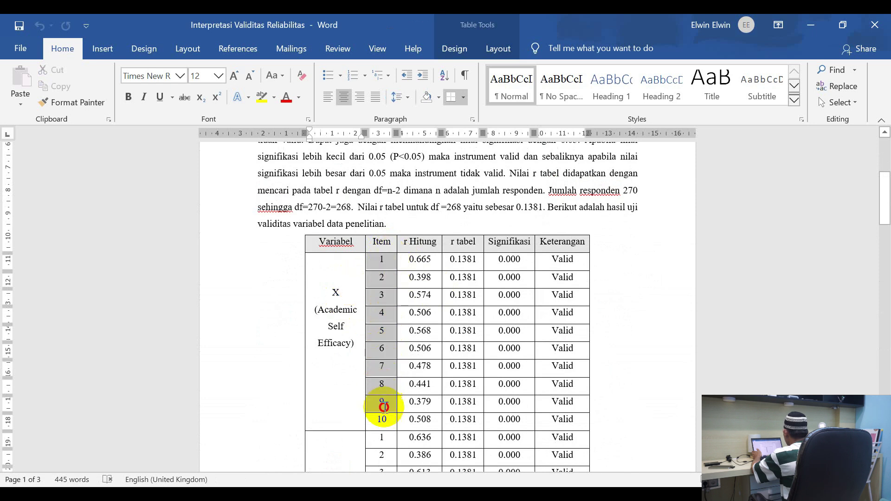
drag(463, 260, 472, 317)
drag(421, 260, 422, 297)
click(564, 316)
scroll(564, 313, down, 7)
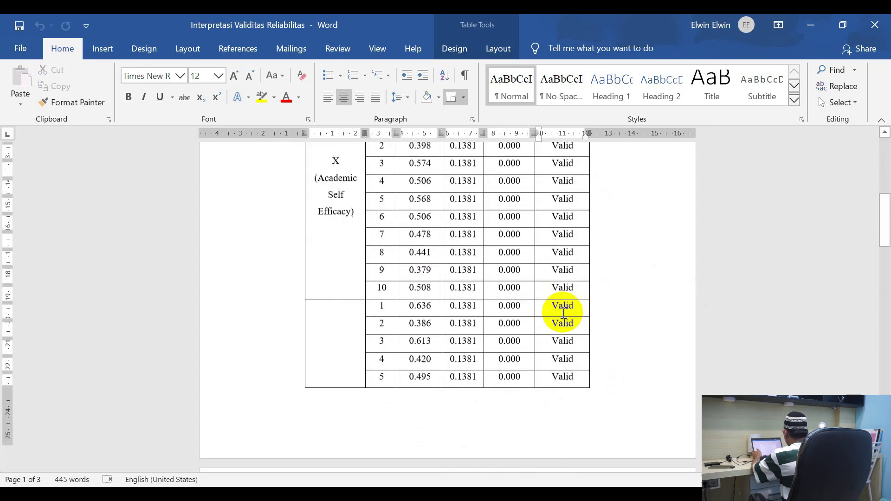
scroll(385, 300, down, 12)
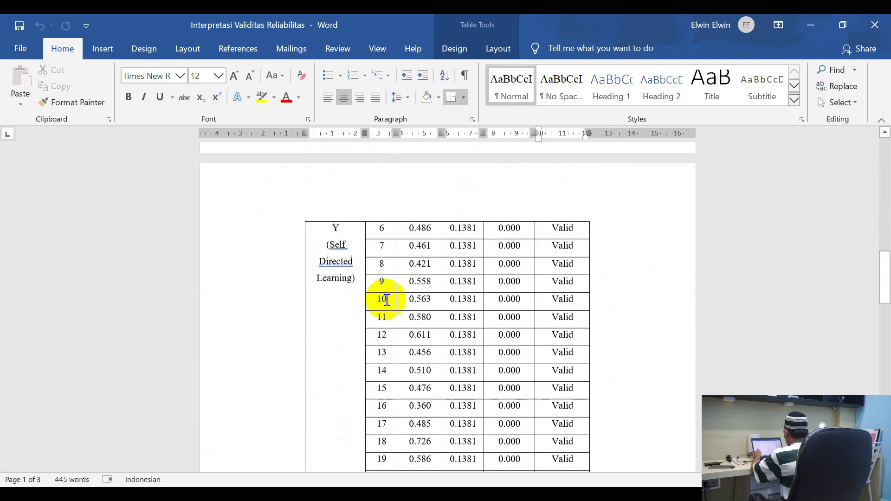
Read the Uji reliabilitas section and examine the Cronbach's Alpha table for variables X and Y
click(335, 285)
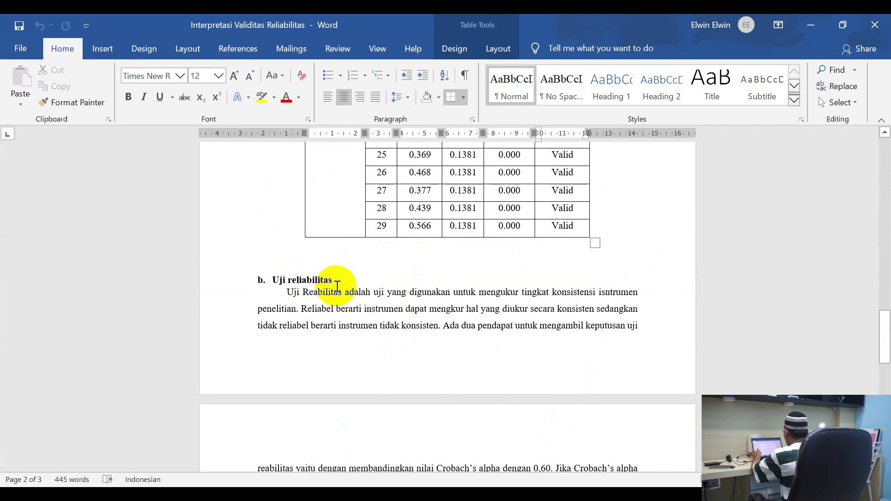
scroll(336, 285, down, 6)
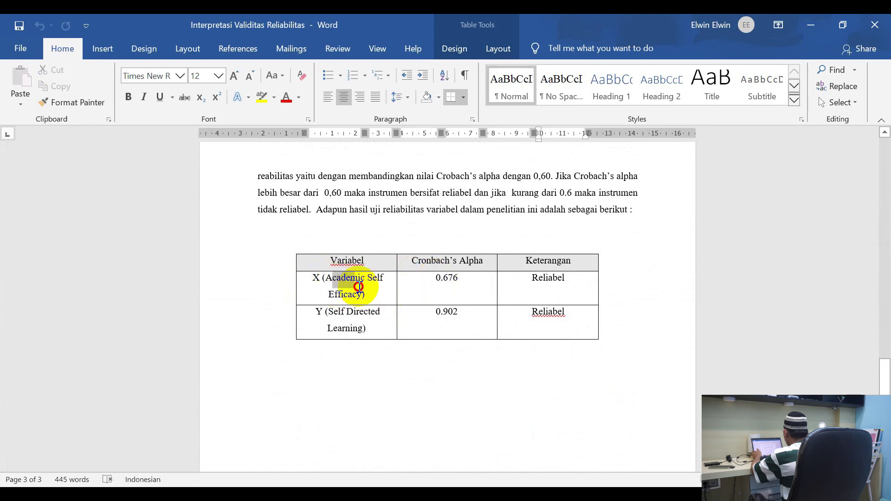
drag(366, 289, 365, 297)
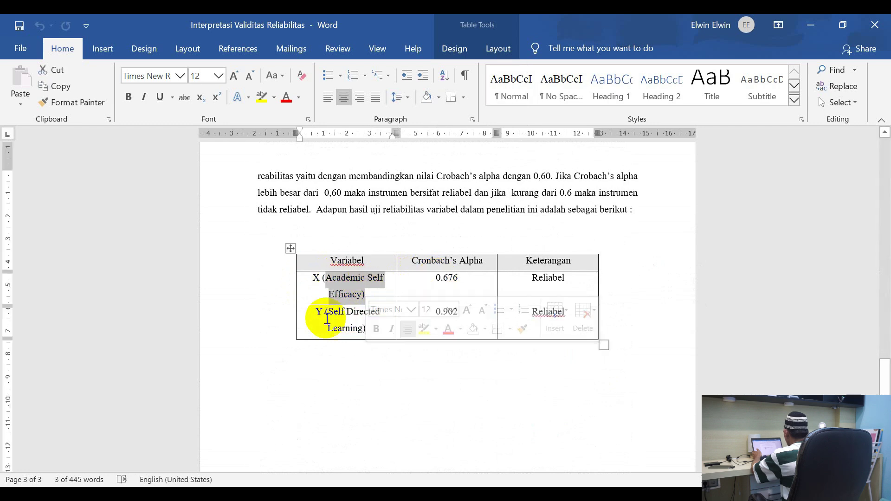
click(468, 279)
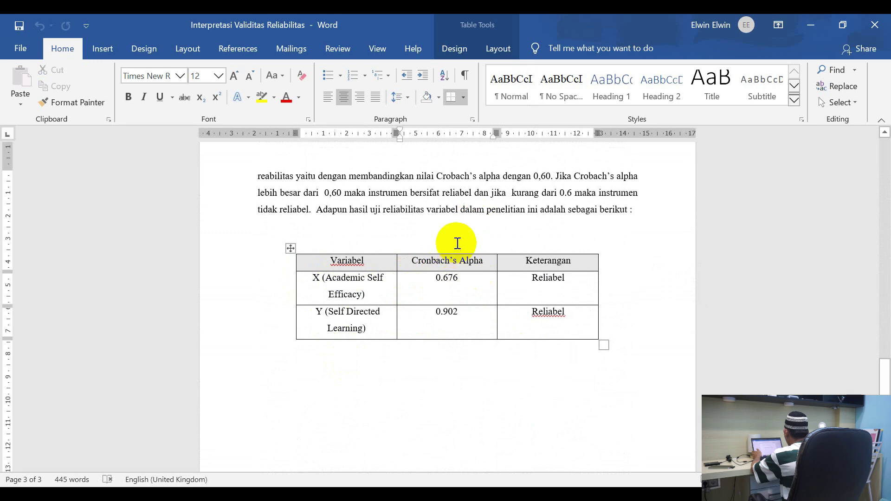
Open the Interpretasi Validitas Reliabilitas document modified 20/05/2024 and review its validity and reliability tables for X1, X2 and Y
click(301, 484)
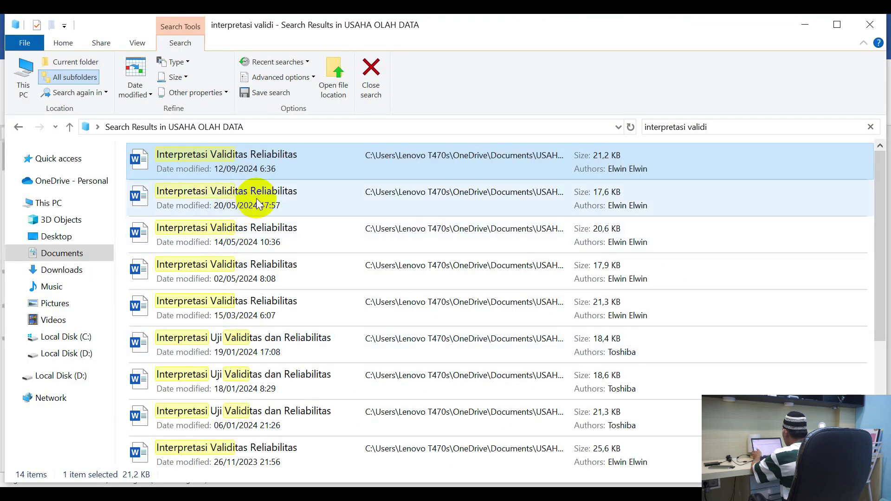
double_click(257, 205)
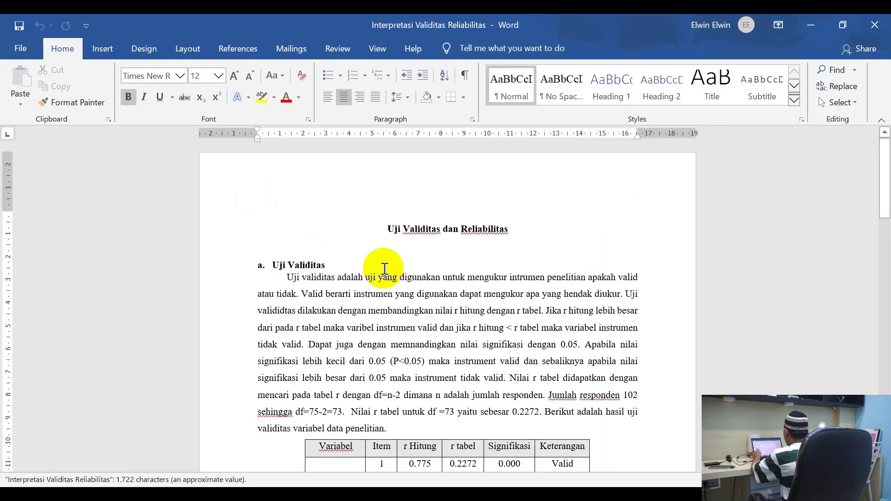
scroll(385, 269, down, 5)
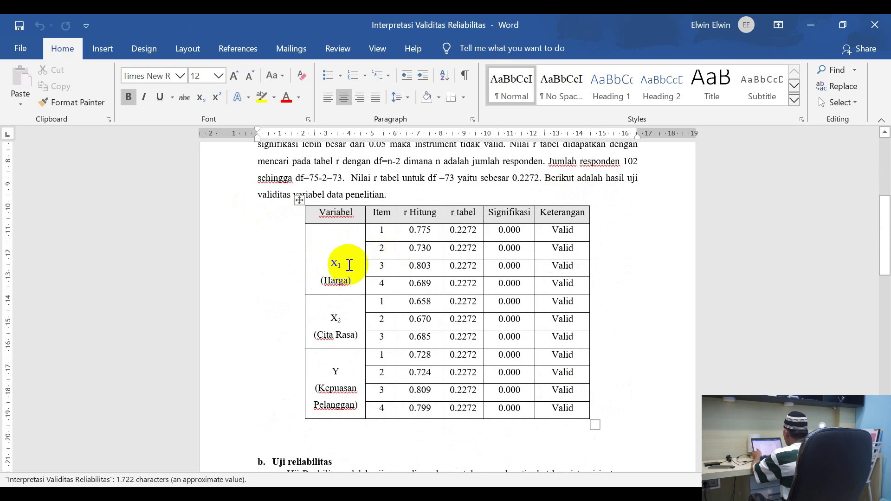
double_click(335, 263)
scroll(353, 325, down, 6)
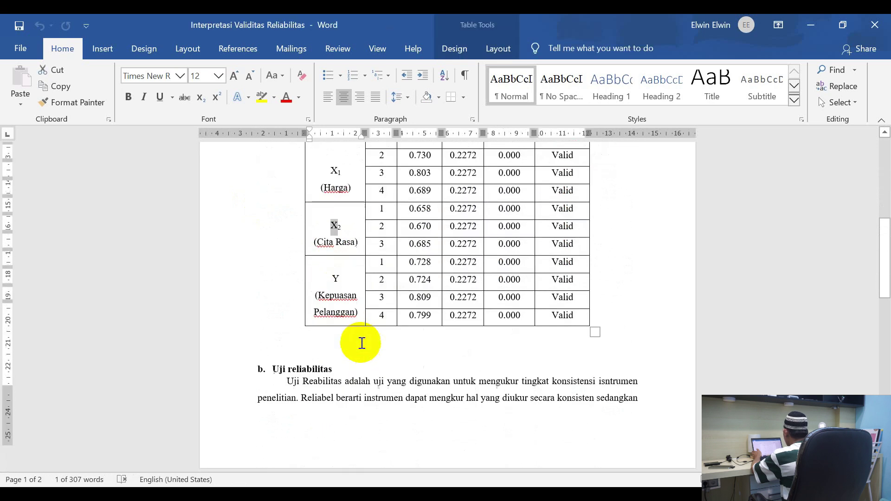
scroll(370, 277, down, 6)
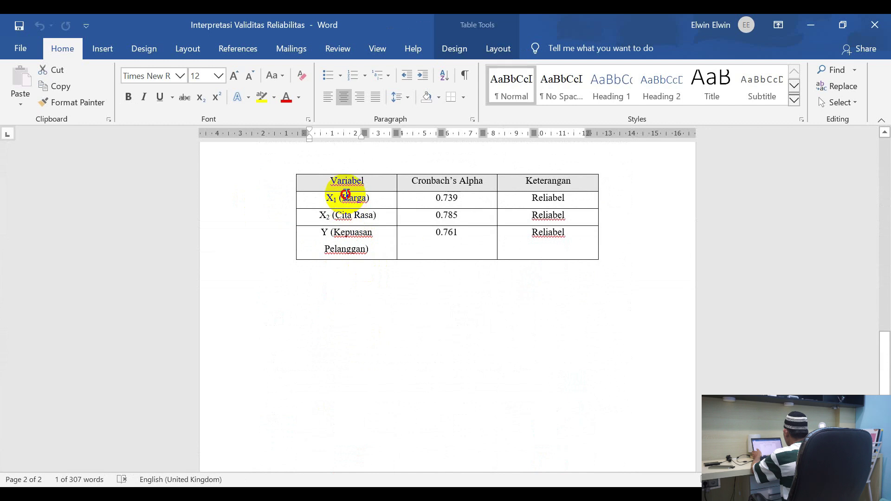
Examine the X1 (Harga) and X2 (Cita Rasa) rows of the Cronbach's Alpha table
double_click(346, 195)
drag(334, 214, 374, 215)
Open the Interpretasi Validitas Reliabilitas document modified 14/05/2024 and skim its validity explanation and results table
click(341, 494)
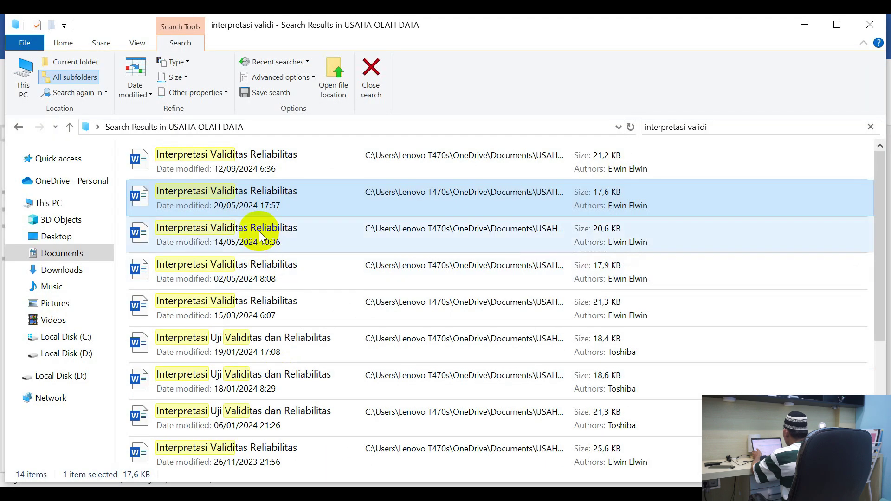
click(259, 233)
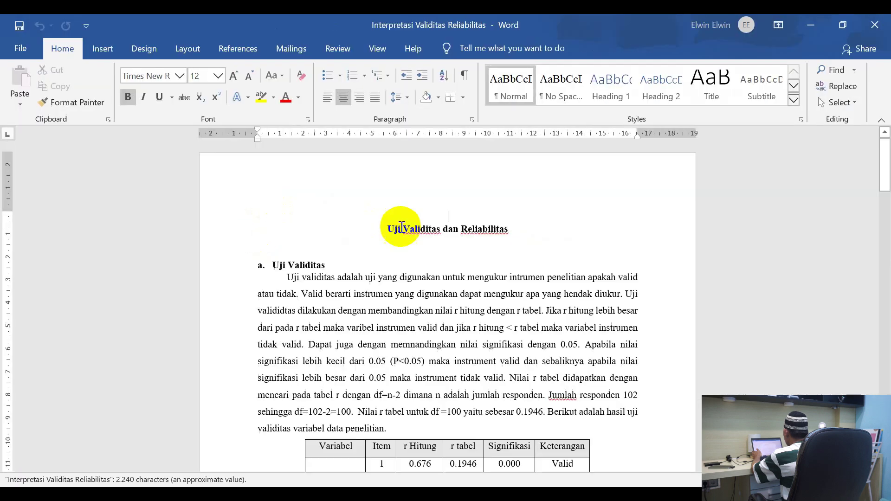
scroll(441, 268, down, 4)
scroll(441, 268, down, 7)
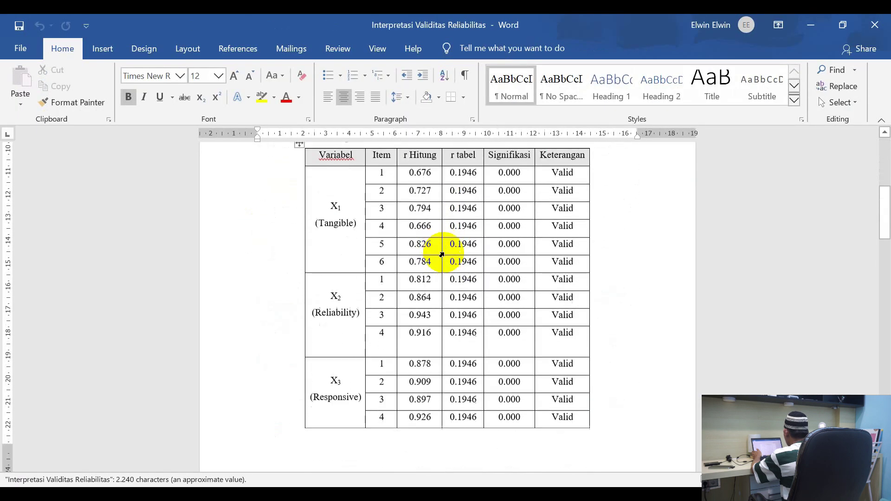
scroll(453, 255, down, 6)
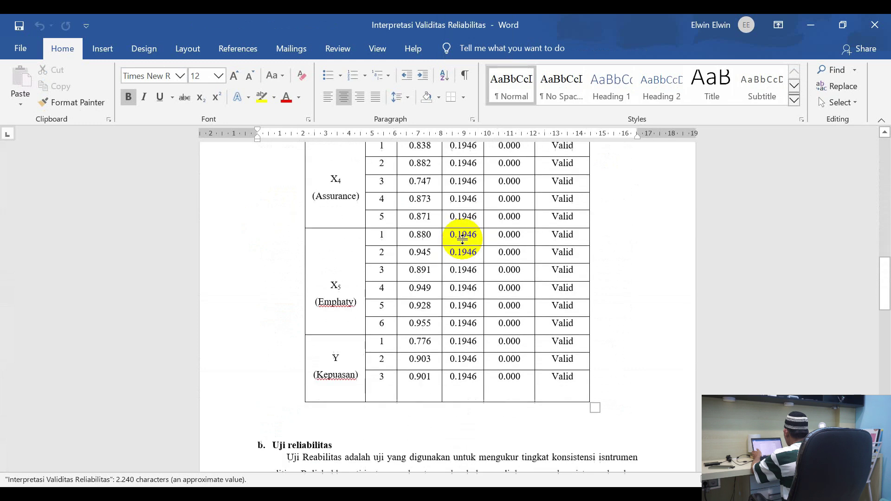
Go through the validity table variable by variable, from X1 (Tangible) to X5 (Emphaty) and Y (Kepuasan)
scroll(453, 252, up, 6)
scroll(468, 260, up, 4)
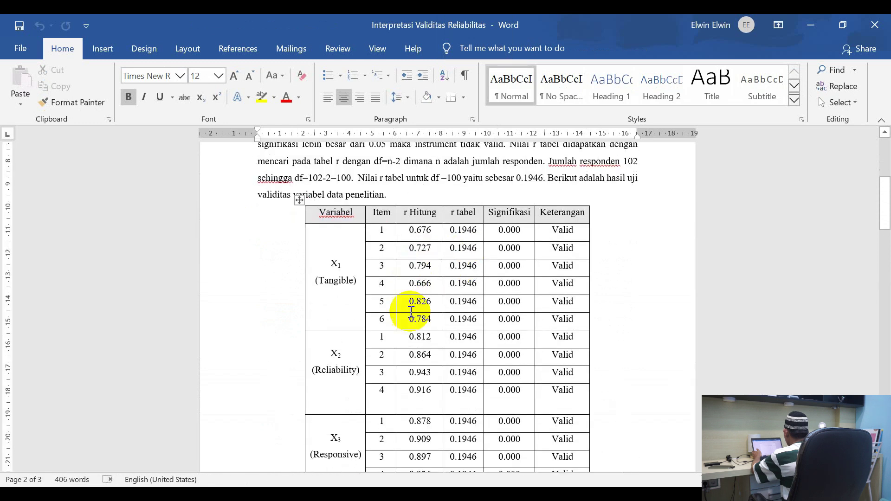
click(343, 263)
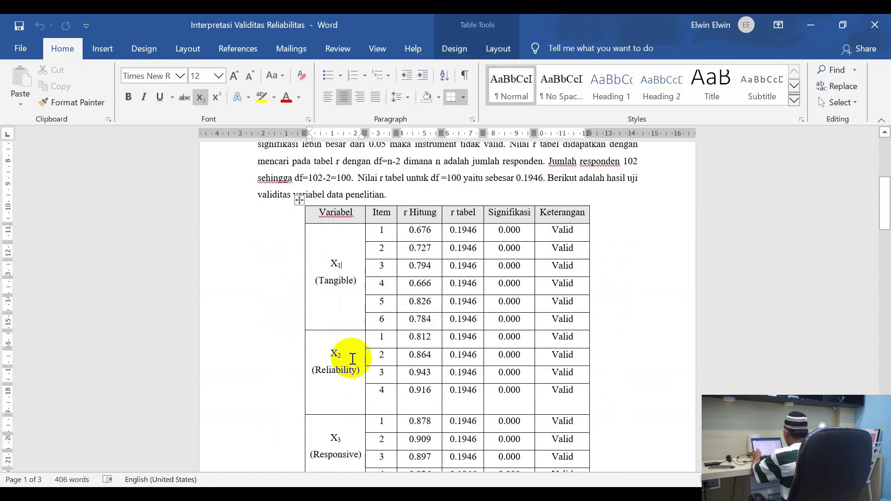
scroll(349, 357, down, 3)
scroll(350, 358, down, 4)
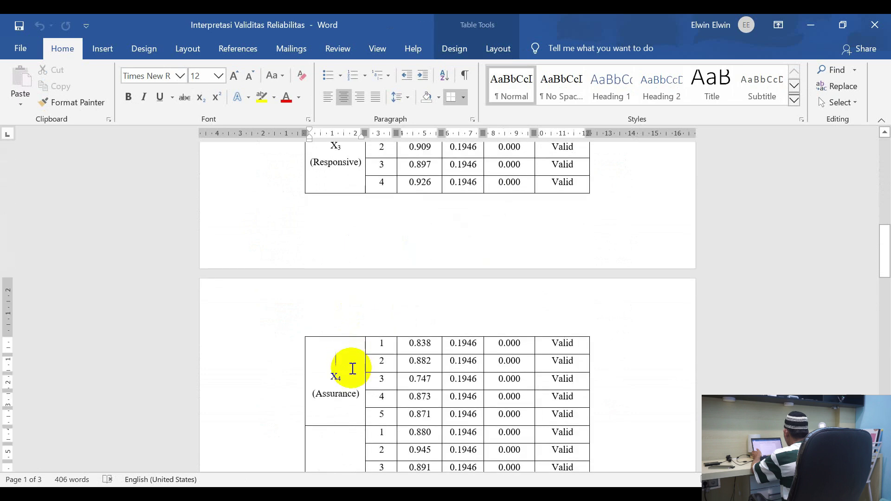
scroll(349, 366, down, 5)
click(346, 241)
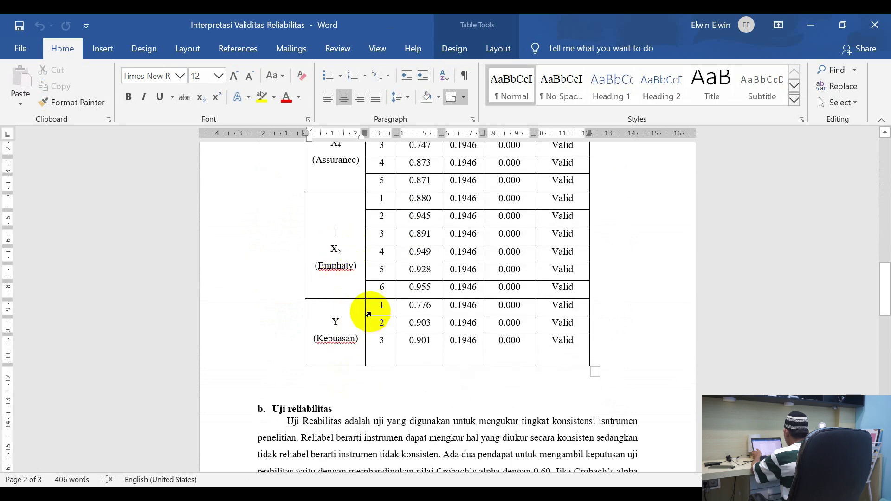